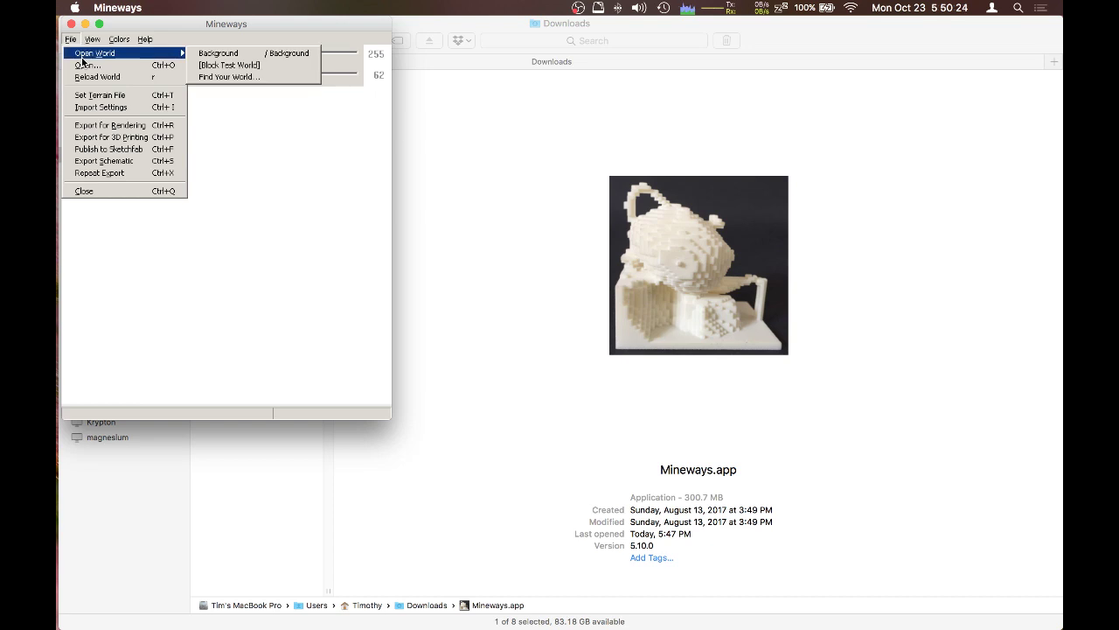
- Open the Background world and select the area around the island with a maximum height of 76 and a lower depth of 58
{"action": "left_click", "coordinate": [217, 51]}
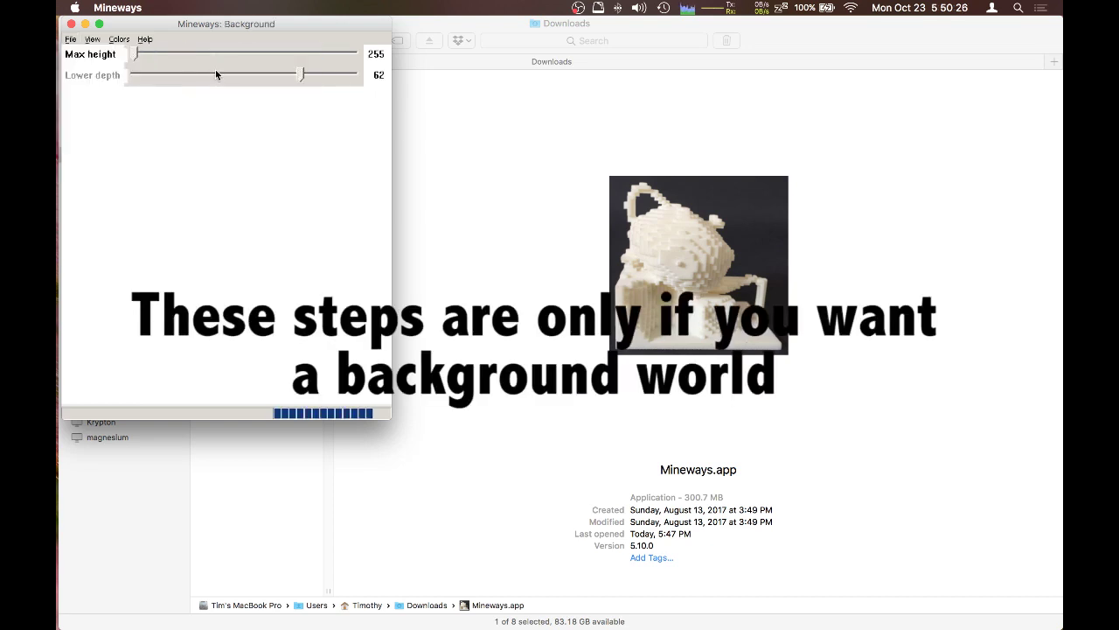
{"action": "right_click_drag", "start_coordinate": [182, 175], "coordinate": [291, 283]}
{"action": "left_click", "coordinate": [507, 403]}
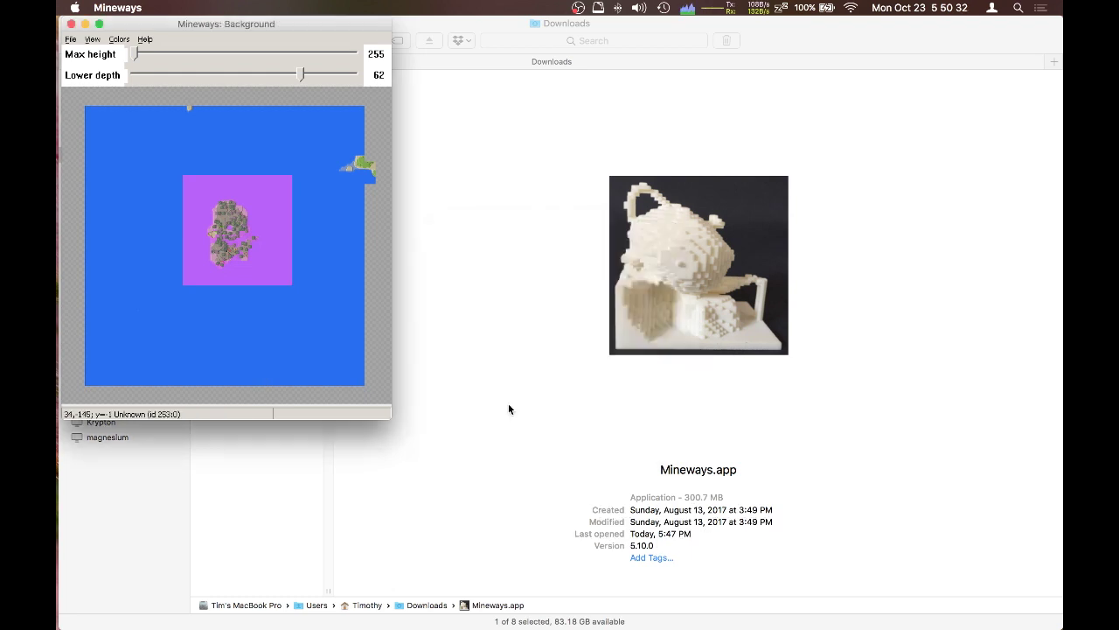
{"action": "left_click_drag", "start_coordinate": [135, 63], "coordinate": [292, 64]}
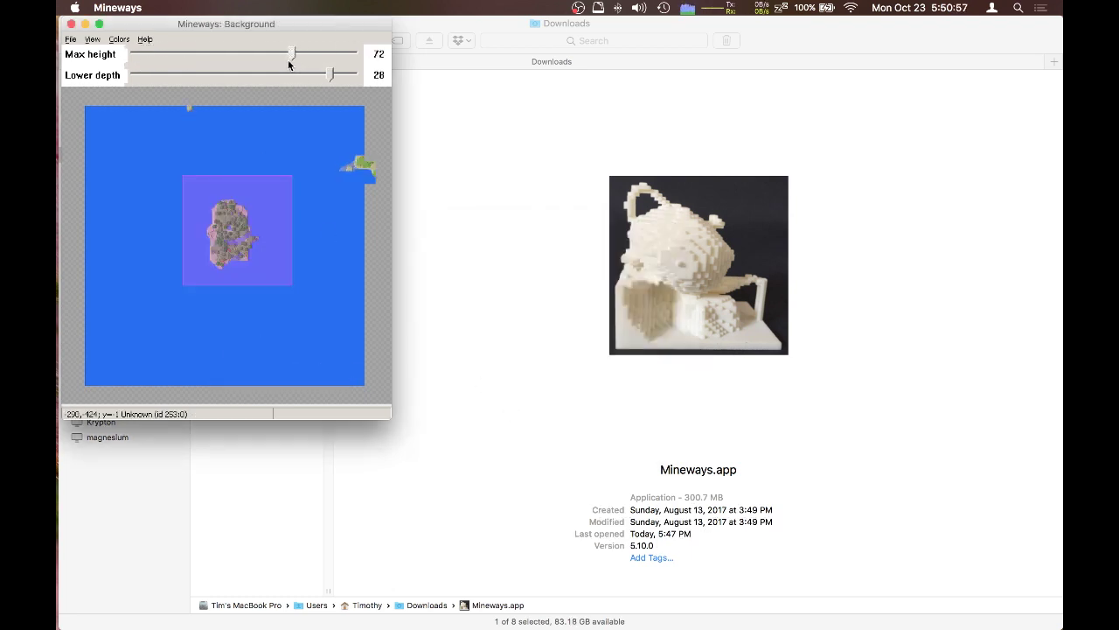
- Export the selected area for rendering to the Desktop as a Wavefront OBJ named Background World, accepting the current export options
{"action": "left_click", "coordinate": [70, 39]}
{"action": "left_click", "coordinate": [100, 121]}
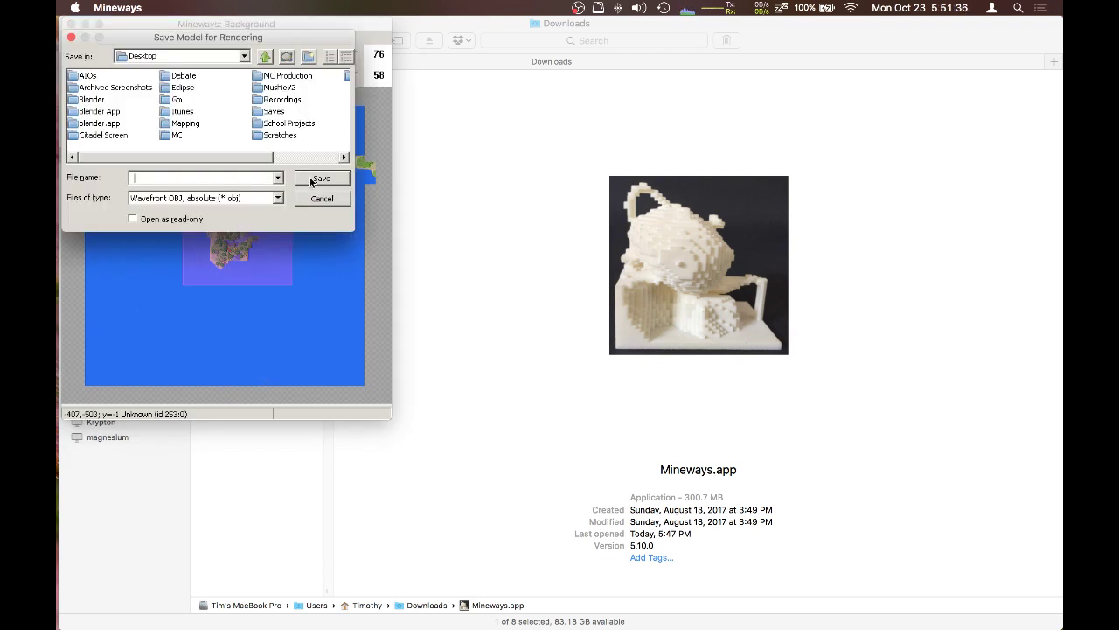
{"action": "type", "text": "Bac"}
{"action": "type", "text": "kground World"}
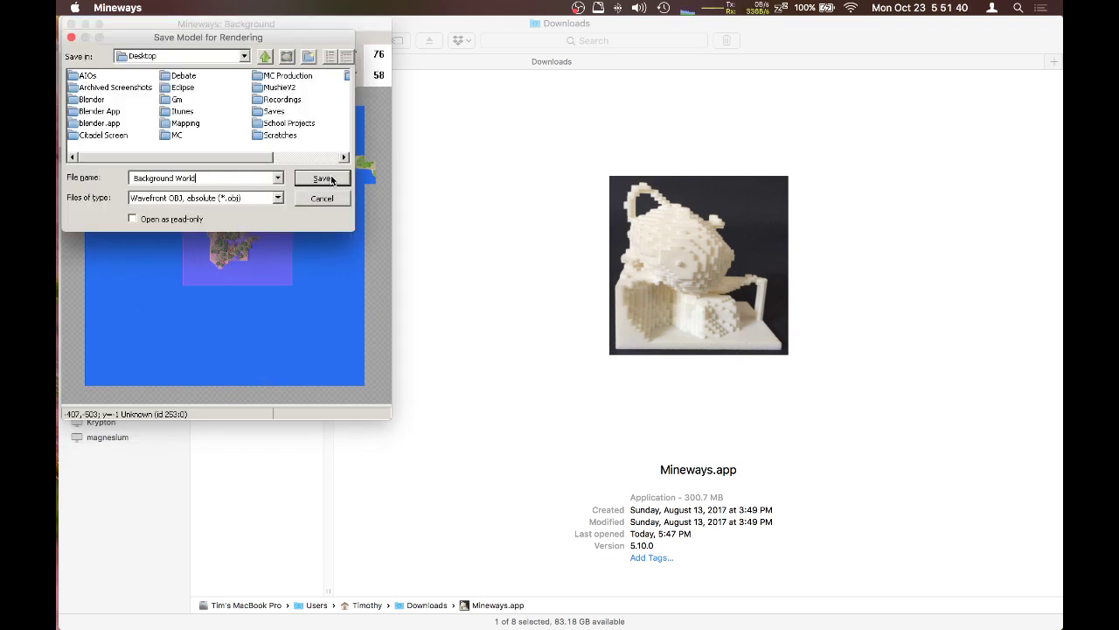
{"action": "left_click", "coordinate": [322, 178]}
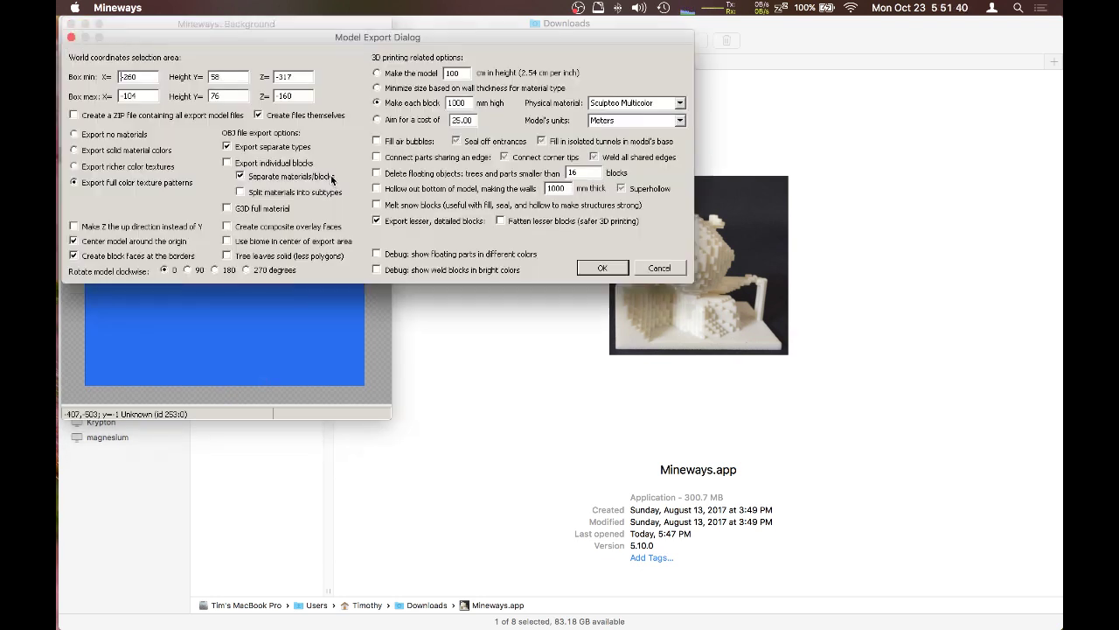
{"action": "left_click", "coordinate": [602, 269]}
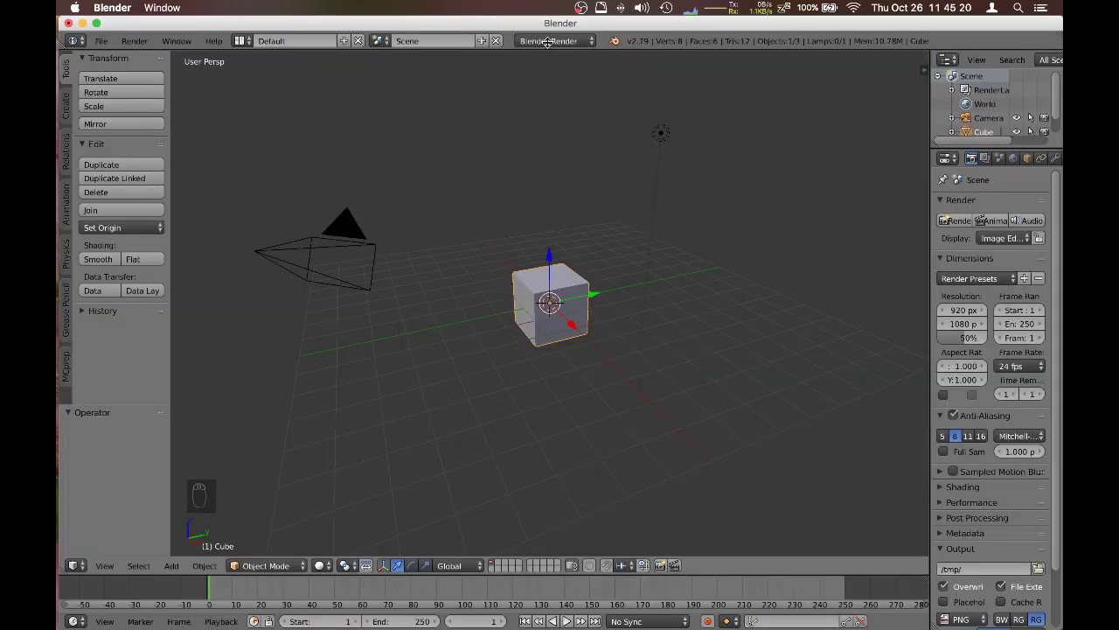
- In Blender, set the render engine to Cycles Render and import Background World.obj from the Desktop
{"action": "left_click", "coordinate": [547, 42]}
{"action": "left_click", "coordinate": [536, 91]}
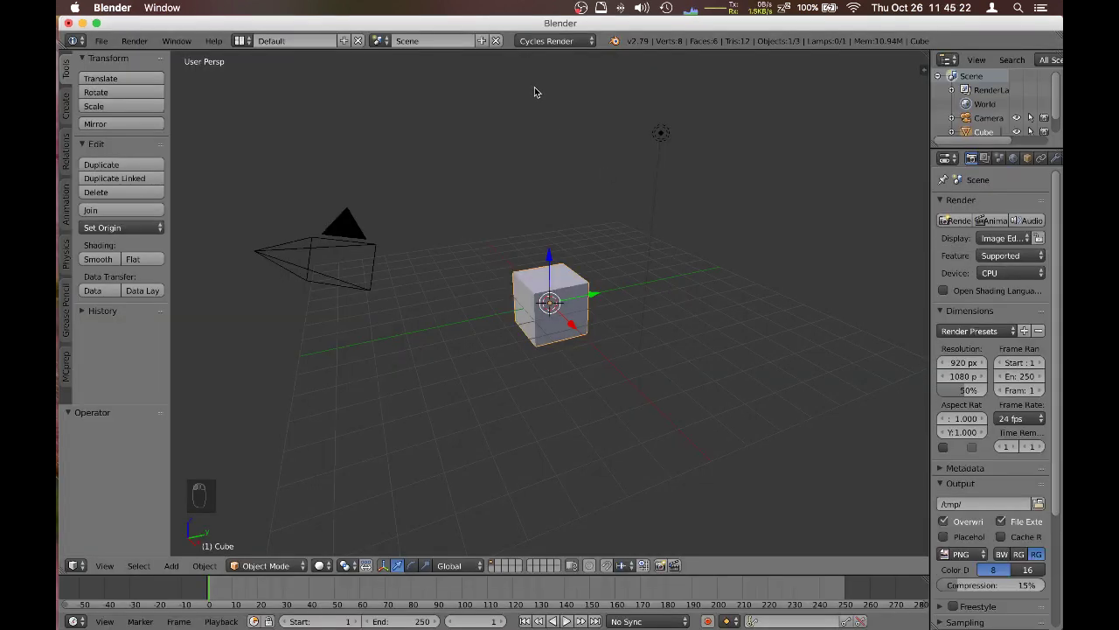
{"action": "left_click", "coordinate": [103, 41]}
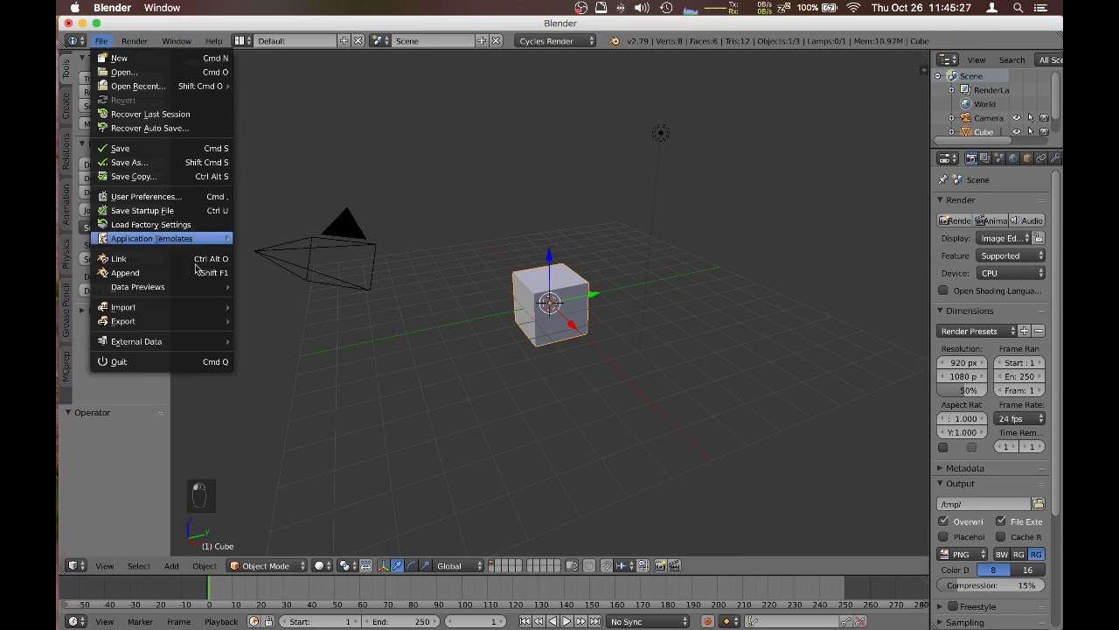
{"action": "mouse_move", "coordinate": [122, 307]}
{"action": "left_click", "coordinate": [285, 393]}
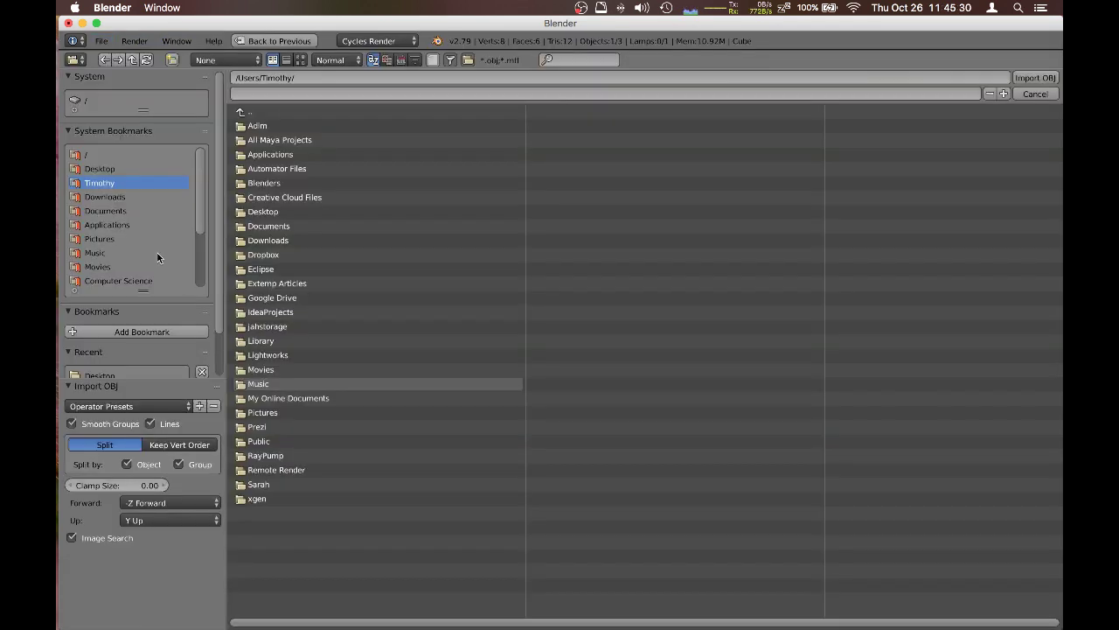
{"action": "left_click", "coordinate": [119, 170]}
{"action": "left_click", "coordinate": [295, 398]}
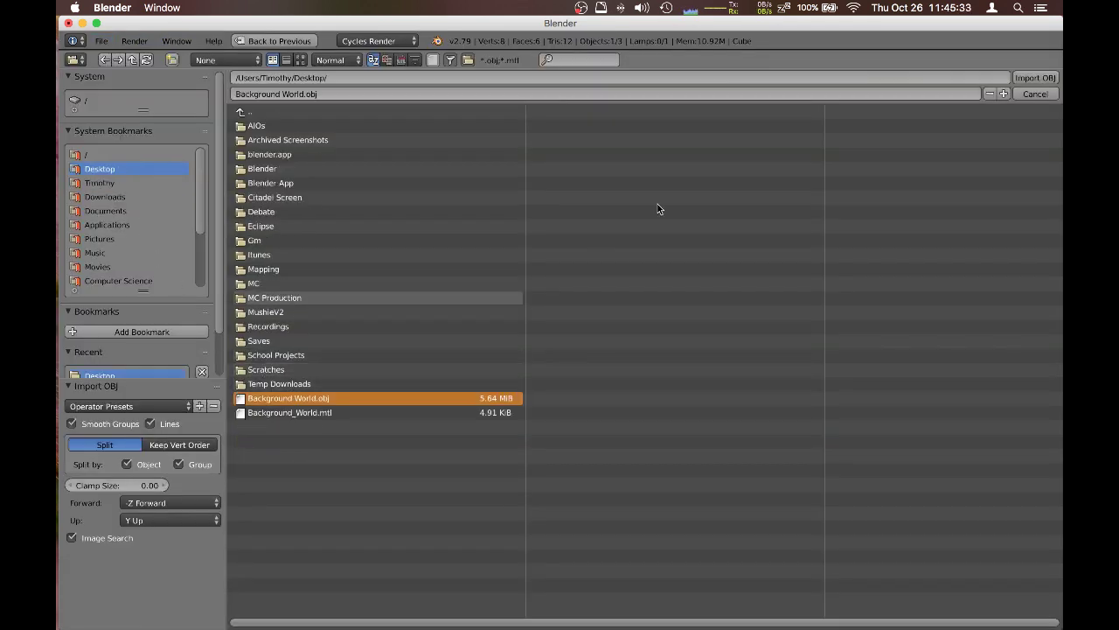
{"action": "left_click", "coordinate": [1045, 77]}
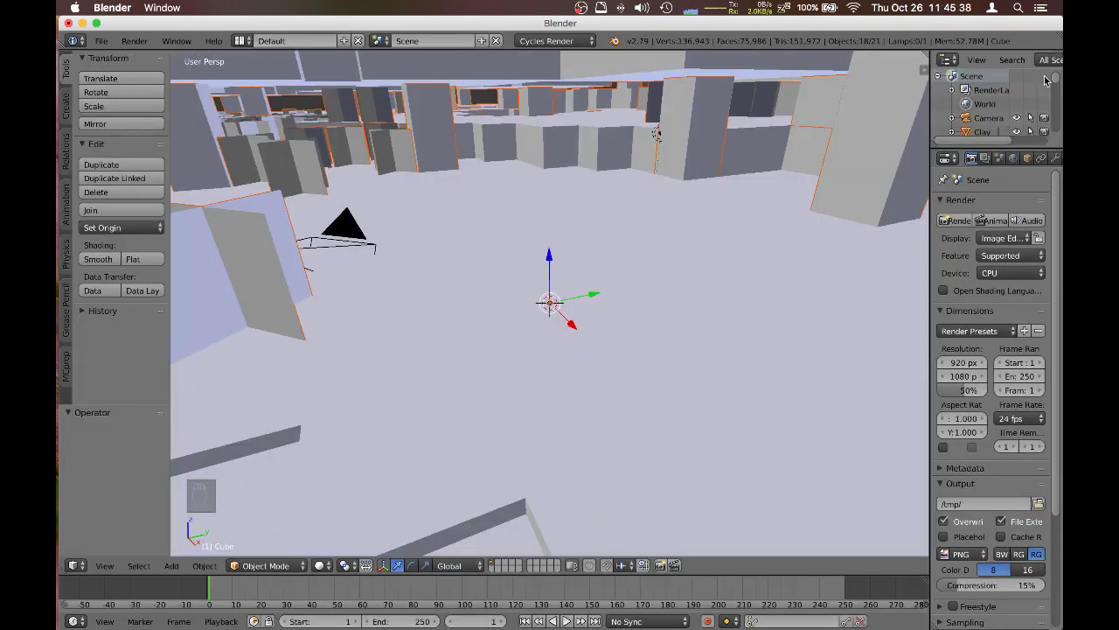
- Switch the viewport shading to Material and prep the world's materials with MCprep for the Mineways exporter, using reflections
{"action": "left_click", "coordinate": [320, 565]}
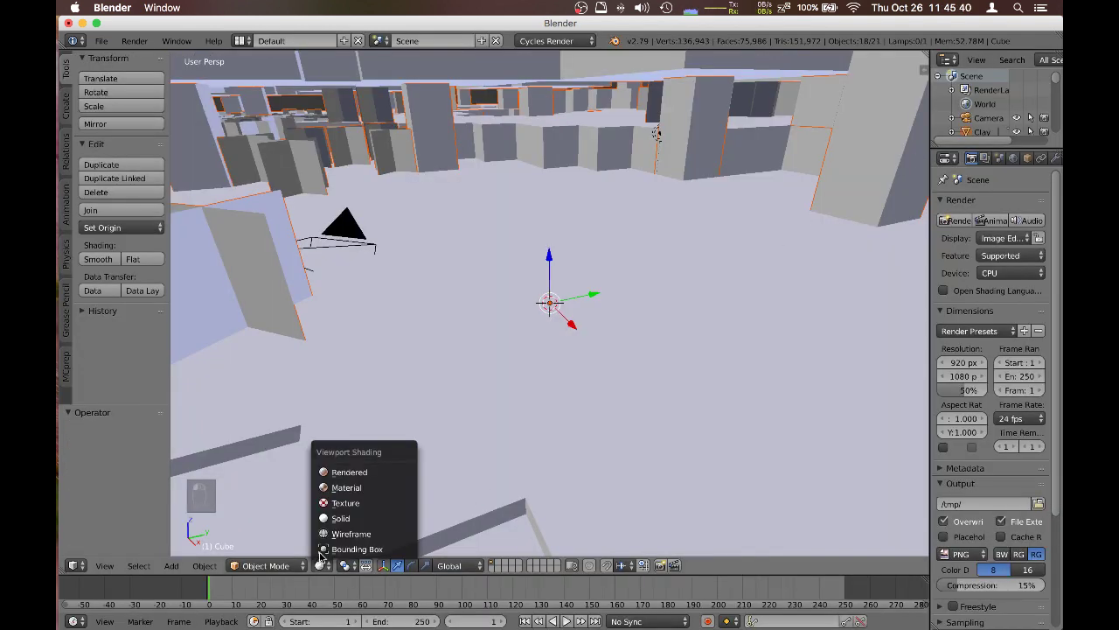
{"action": "left_click", "coordinate": [344, 487]}
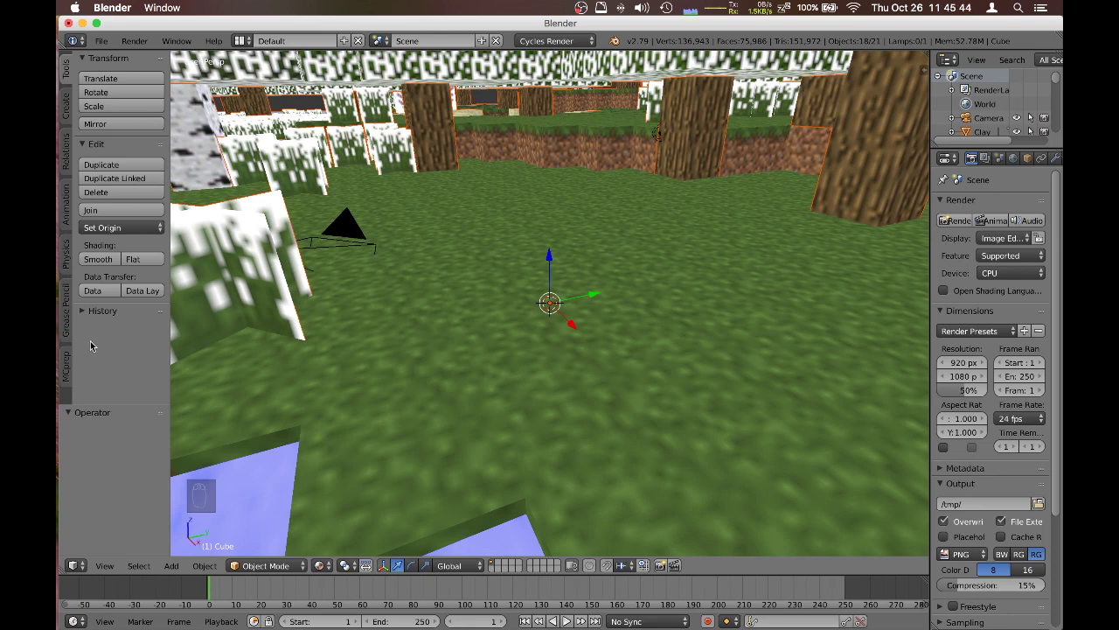
{"action": "left_click", "coordinate": [67, 366]}
{"action": "left_click", "coordinate": [140, 96]}
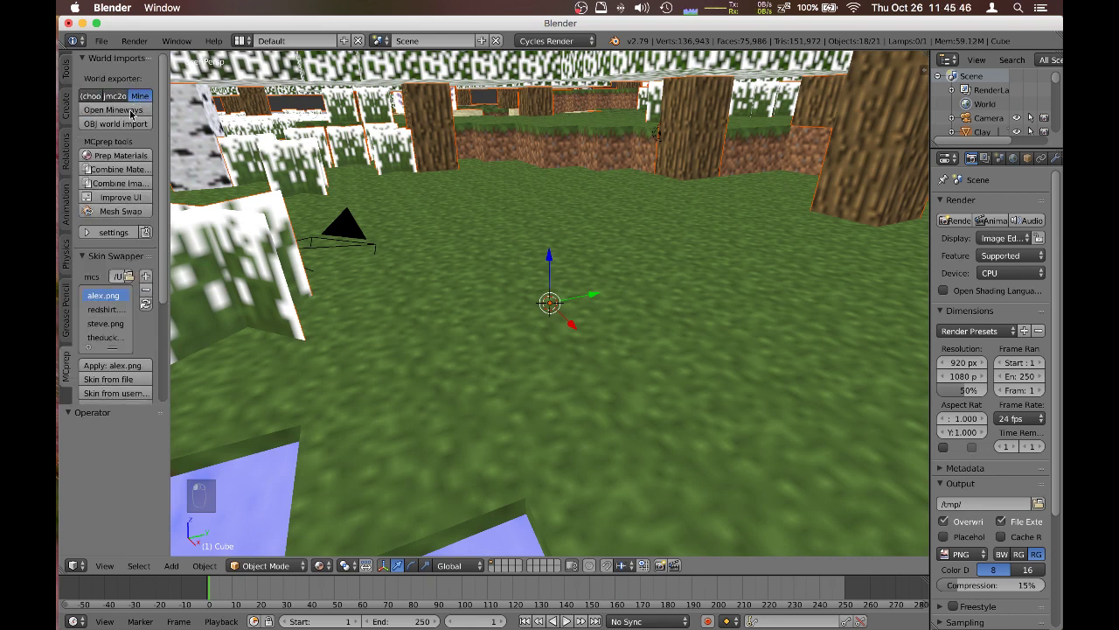
{"action": "left_click", "coordinate": [120, 155]}
{"action": "left_click", "coordinate": [103, 211]}
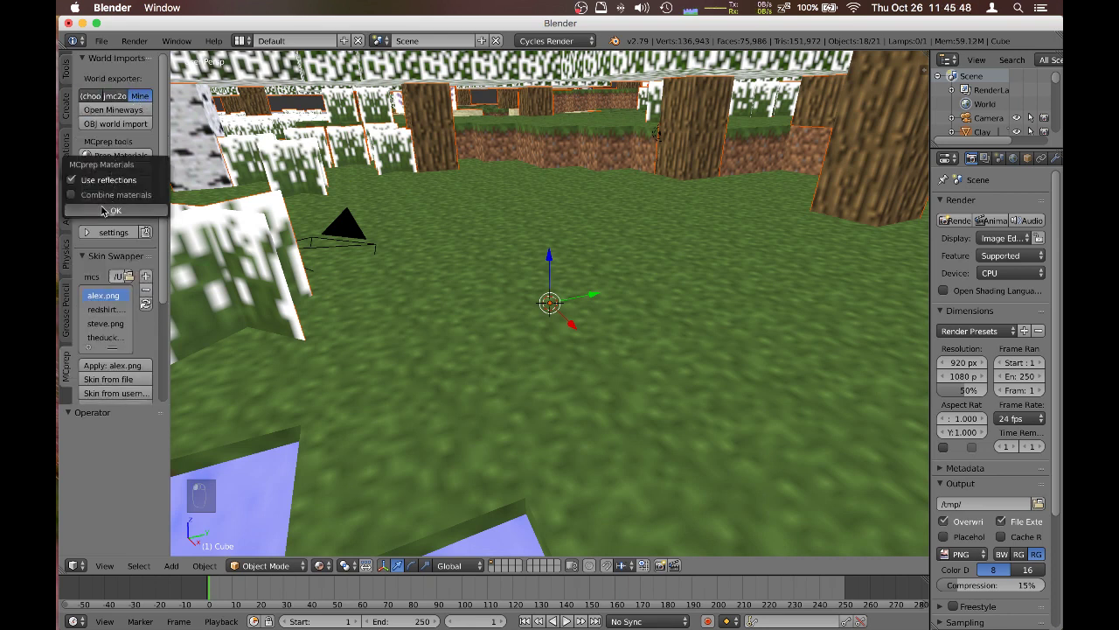
- Move the imported world to layer 15 and delete the default cube
{"action": "key", "text": "m"}
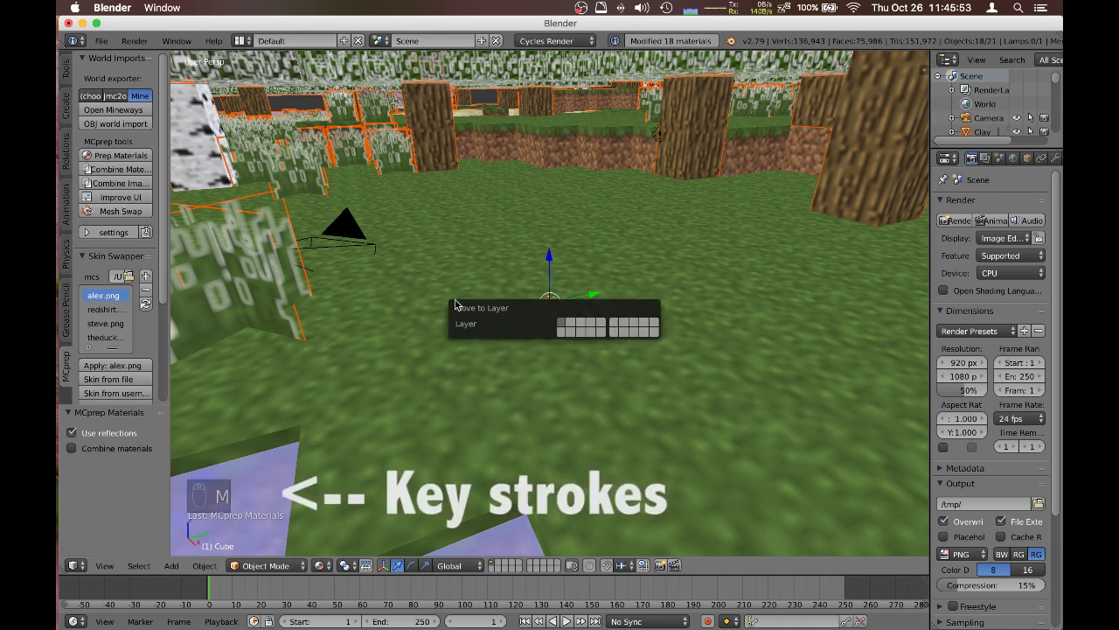
{"action": "left_click", "coordinate": [600, 330]}
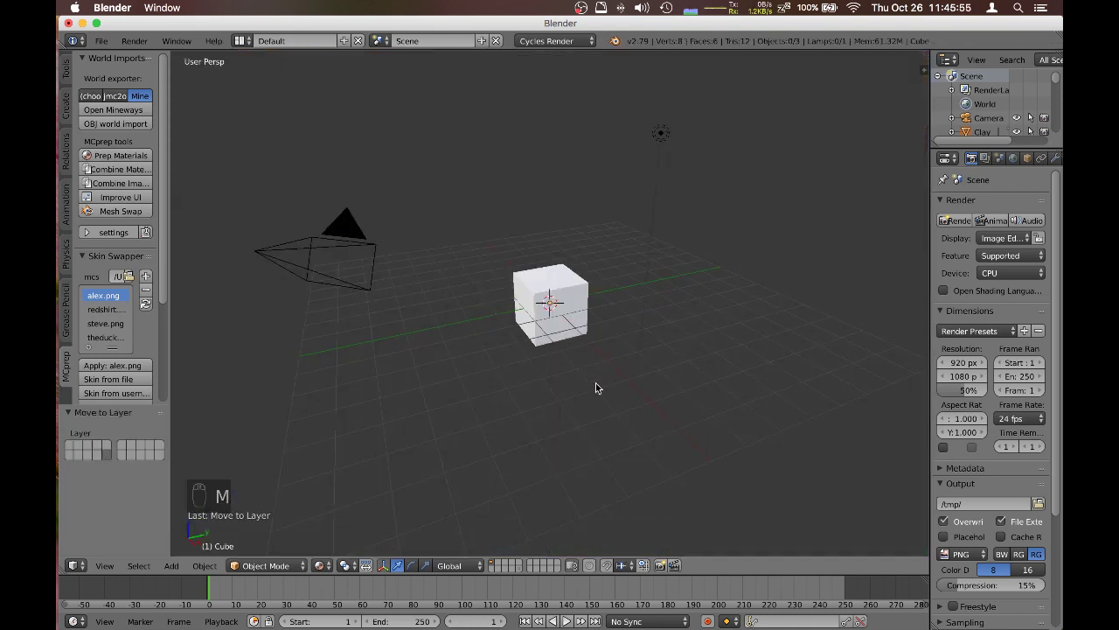
{"action": "right_click", "coordinate": [582, 304]}
{"action": "key", "text": "x"}
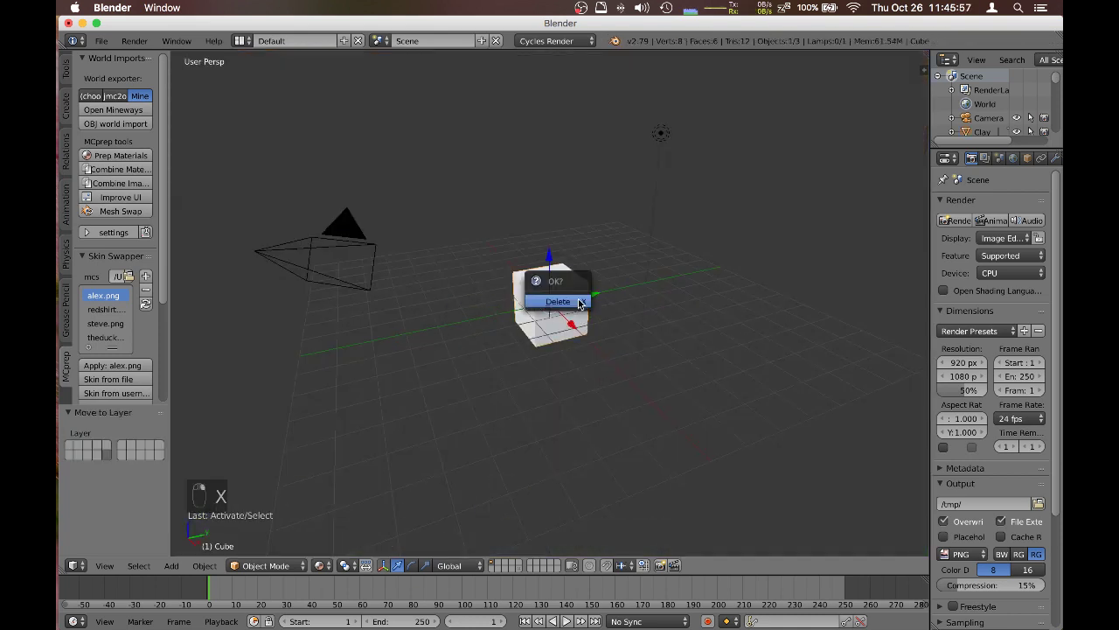
{"action": "left_click", "coordinate": [558, 301]}
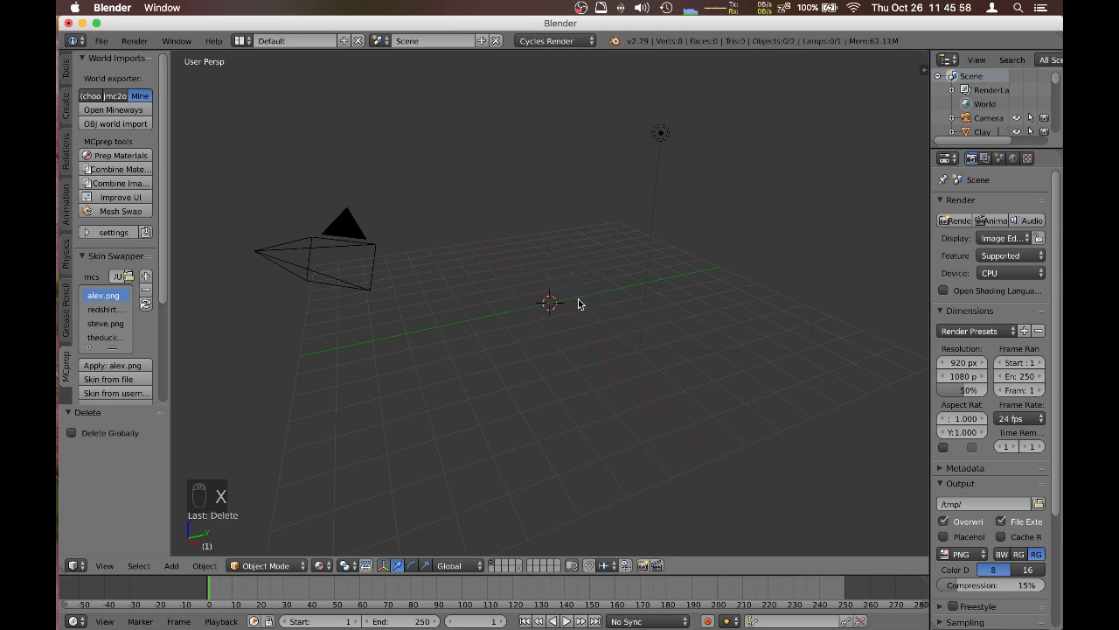
- Append all objects of Minecraft_Character_Rig.blend from the Cycles_Minecraft_Rig (1) folder in Downloads
{"action": "left_click", "coordinate": [101, 41]}
{"action": "left_click", "coordinate": [149, 272]}
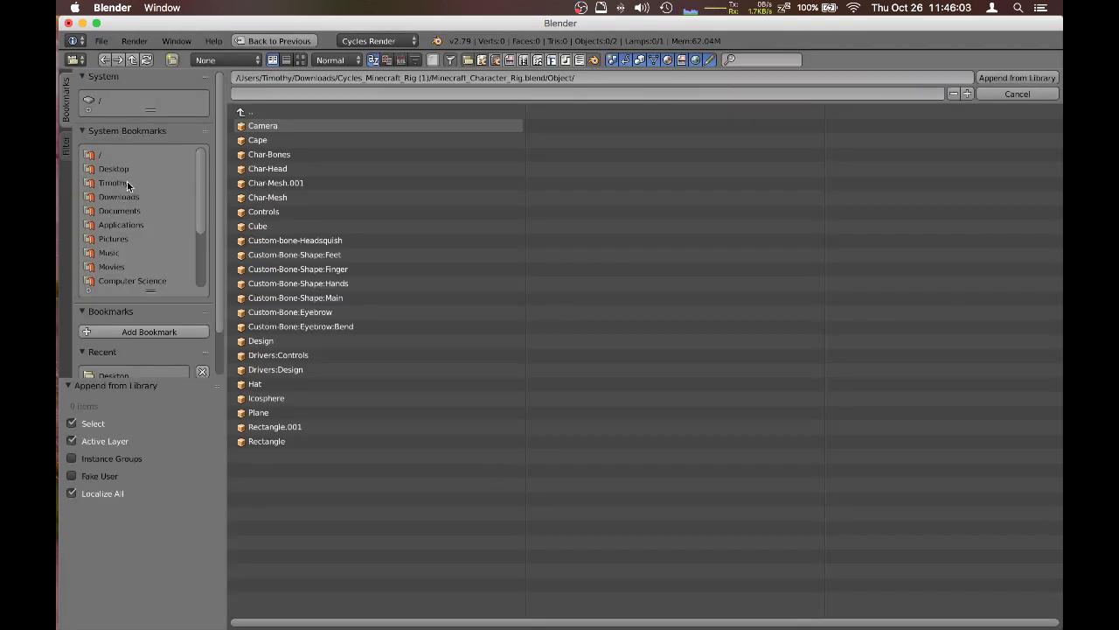
{"action": "left_click", "coordinate": [119, 197]}
{"action": "left_click", "coordinate": [272, 140]}
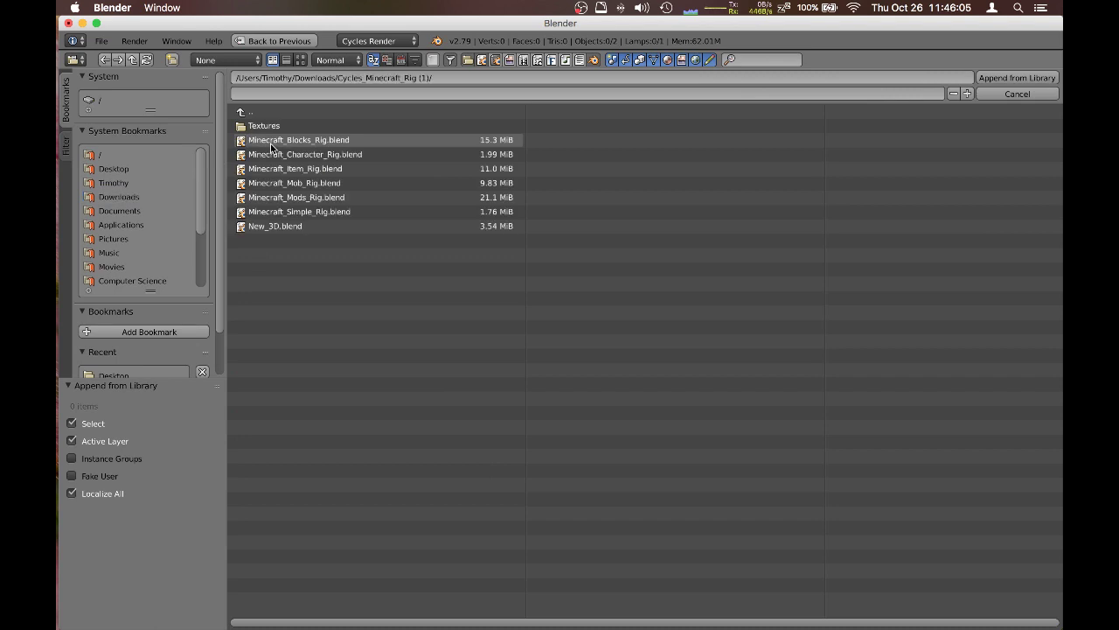
{"action": "left_click", "coordinate": [272, 154]}
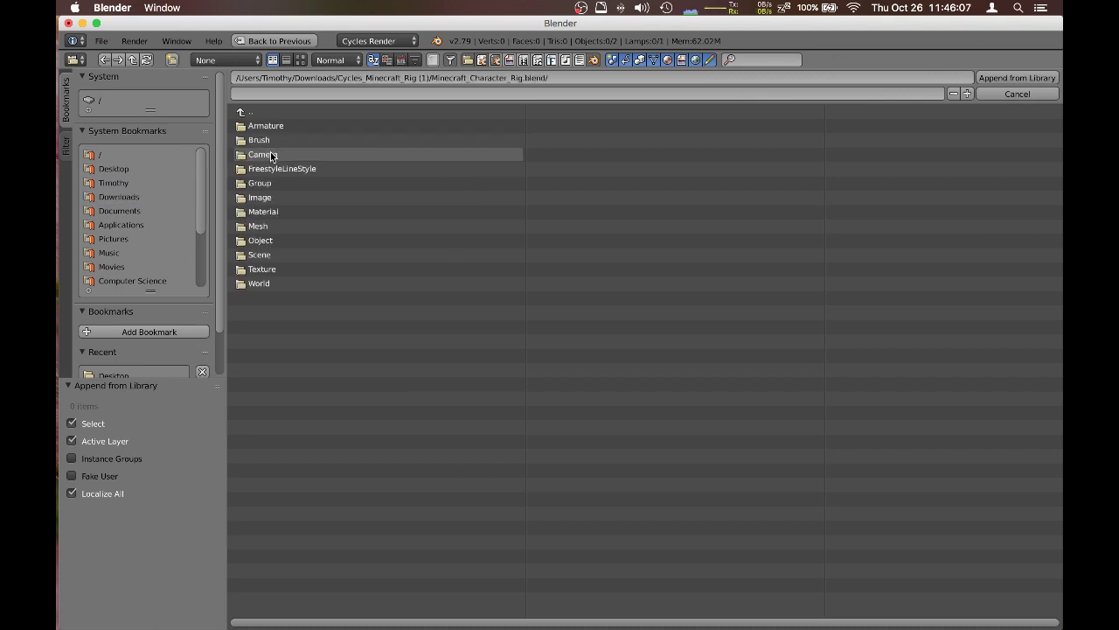
{"action": "left_click", "coordinate": [264, 241]}
{"action": "left_click_drag", "start_coordinate": [606, 122], "coordinate": [393, 455]}
{"action": "left_click", "coordinate": [1014, 78]}
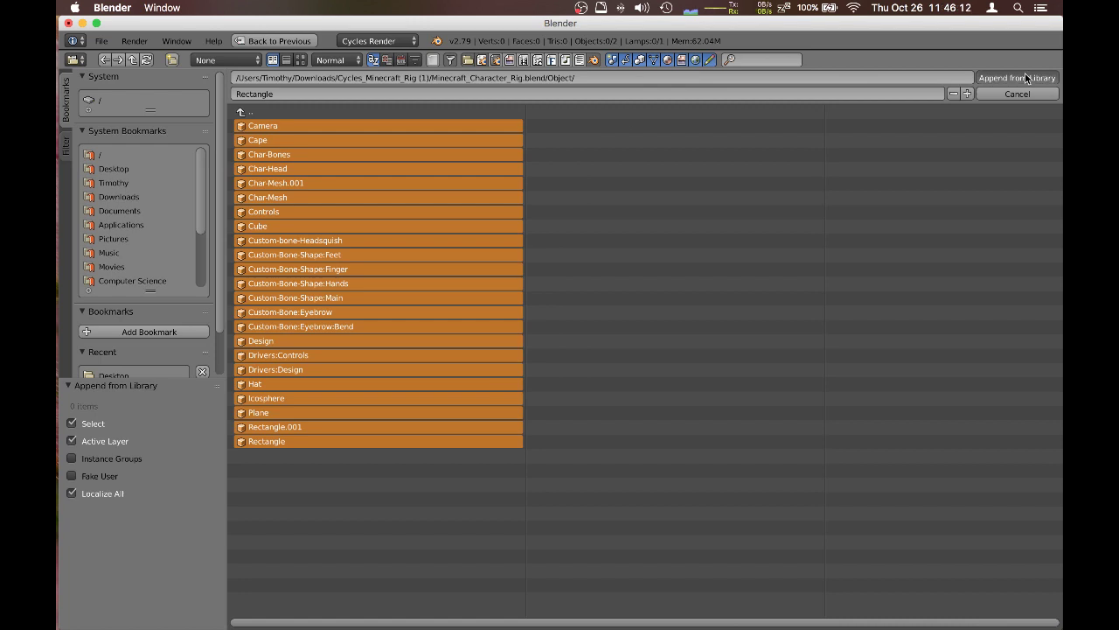
- Enable Emulate Numpad in the input preferences
{"action": "key", "text": "1"}
{"action": "left_click", "coordinate": [102, 41]}
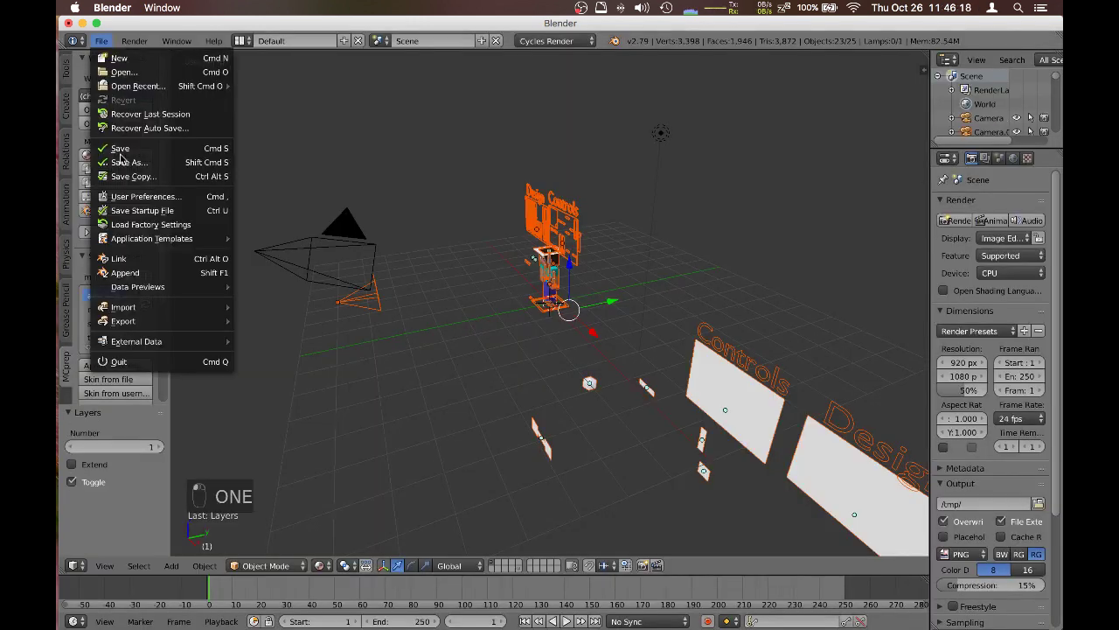
{"action": "left_click", "coordinate": [122, 196]}
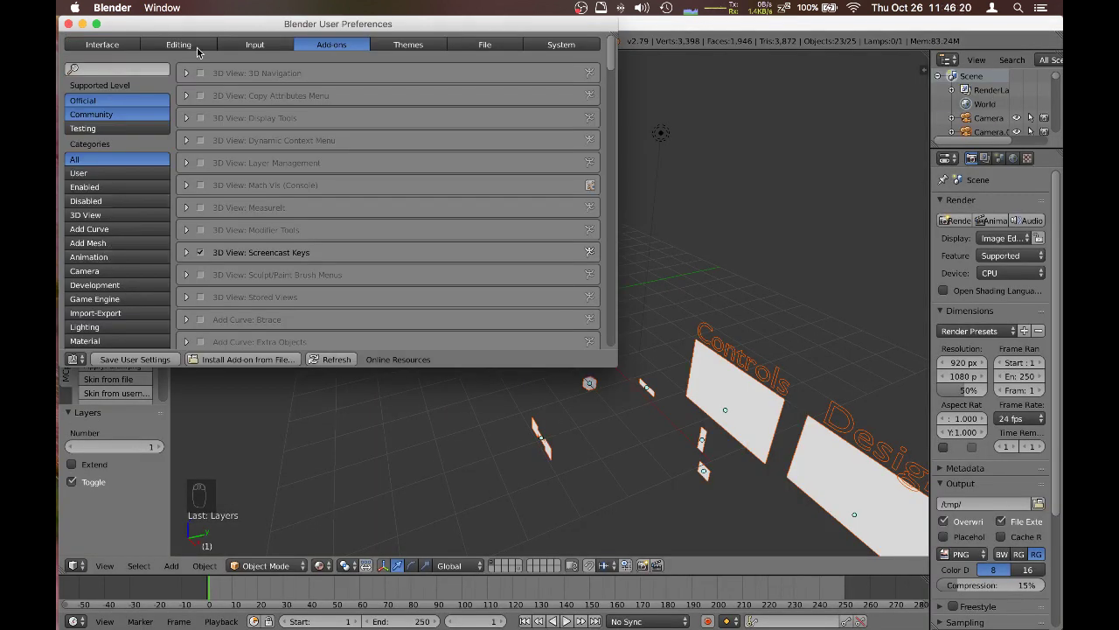
{"action": "left_click", "coordinate": [255, 44]}
{"action": "left_click", "coordinate": [73, 251]}
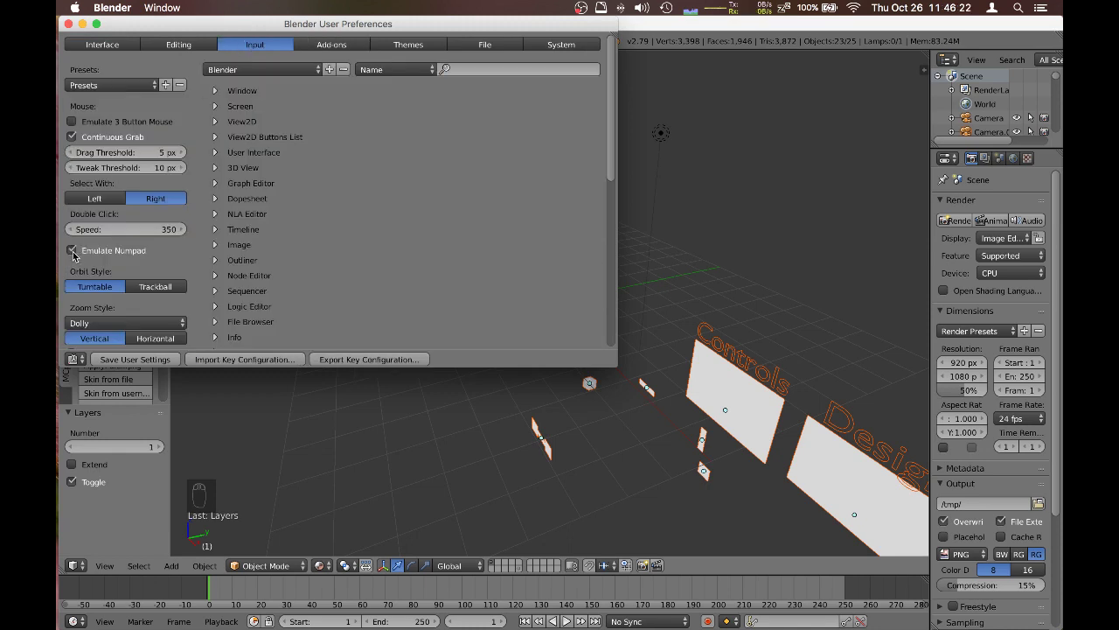
{"action": "left_click", "coordinate": [68, 23]}
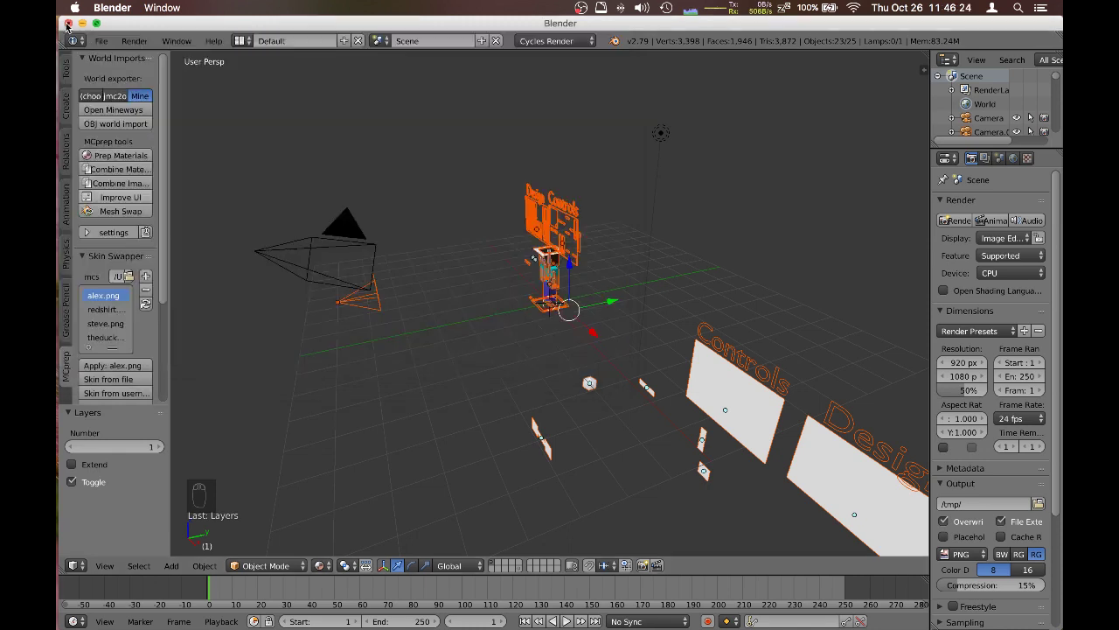
- In front view, delete the lamp, the solid Controls and Design boards and the loose shapes beside the character rig
{"action": "key", "text": "1"}
{"action": "key", "text": "a"}
{"action": "key", "text": "a"}
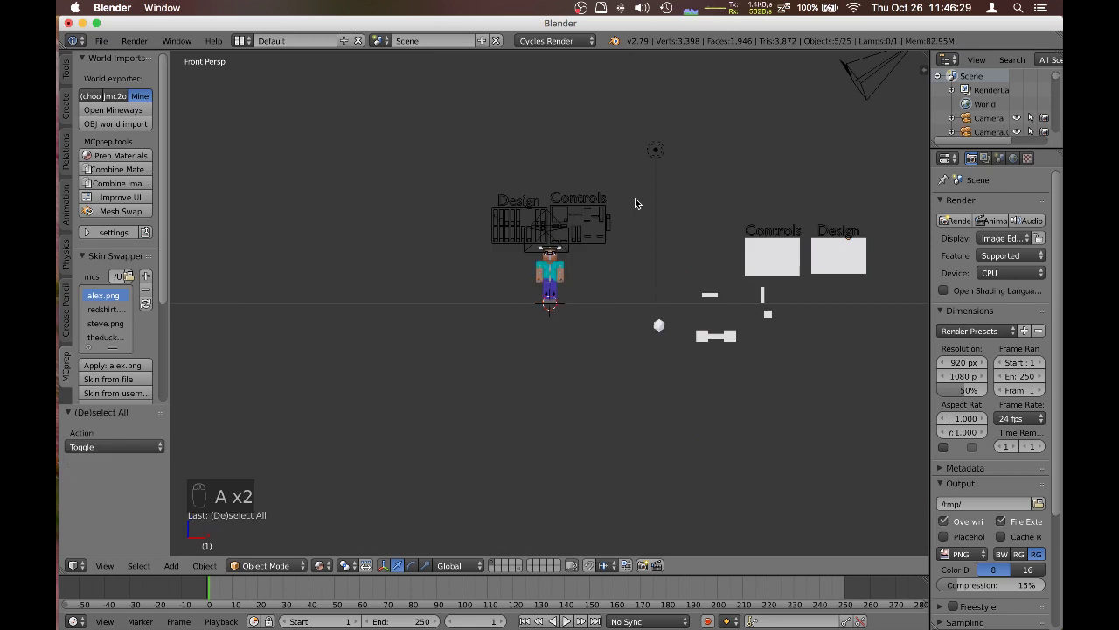
{"action": "key", "text": "b"}
{"action": "left_click_drag", "start_coordinate": [635, 200], "coordinate": [870, 393]}
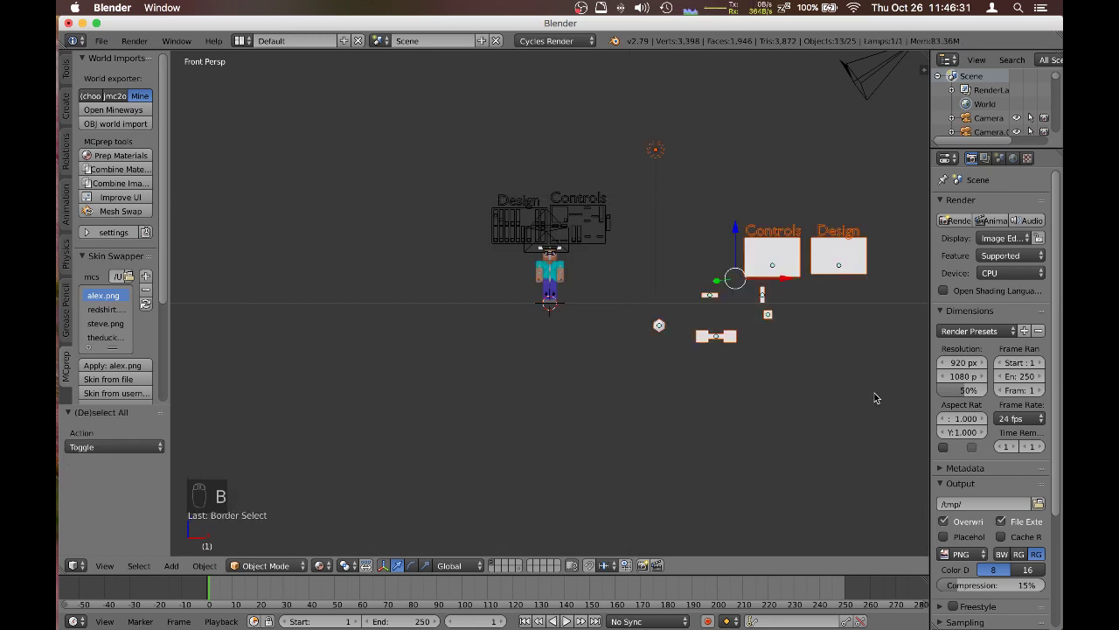
{"action": "key", "text": "x"}
{"action": "left_click", "coordinate": [861, 395]}
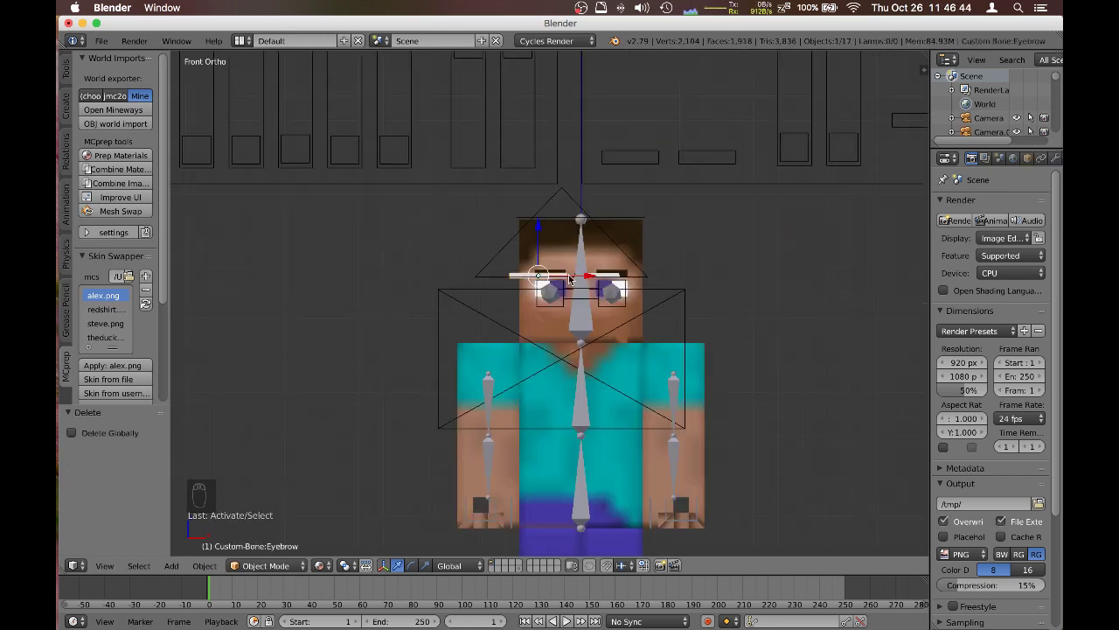
- Delete the two custom eyebrow bone shapes and the white plane around the character's head, and return to front view
{"action": "right_click", "coordinate": [606, 275], "text": "shift"}
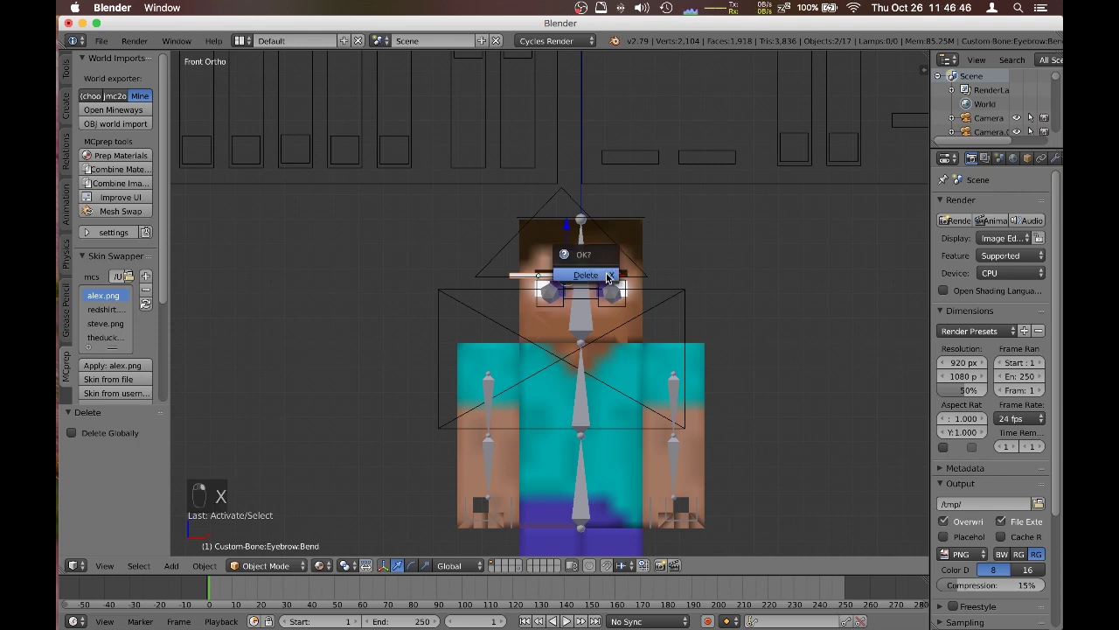
{"action": "key", "text": "Delete"}
{"action": "middle_click_drag", "start_coordinate": [606, 273], "coordinate": [606, 210]}
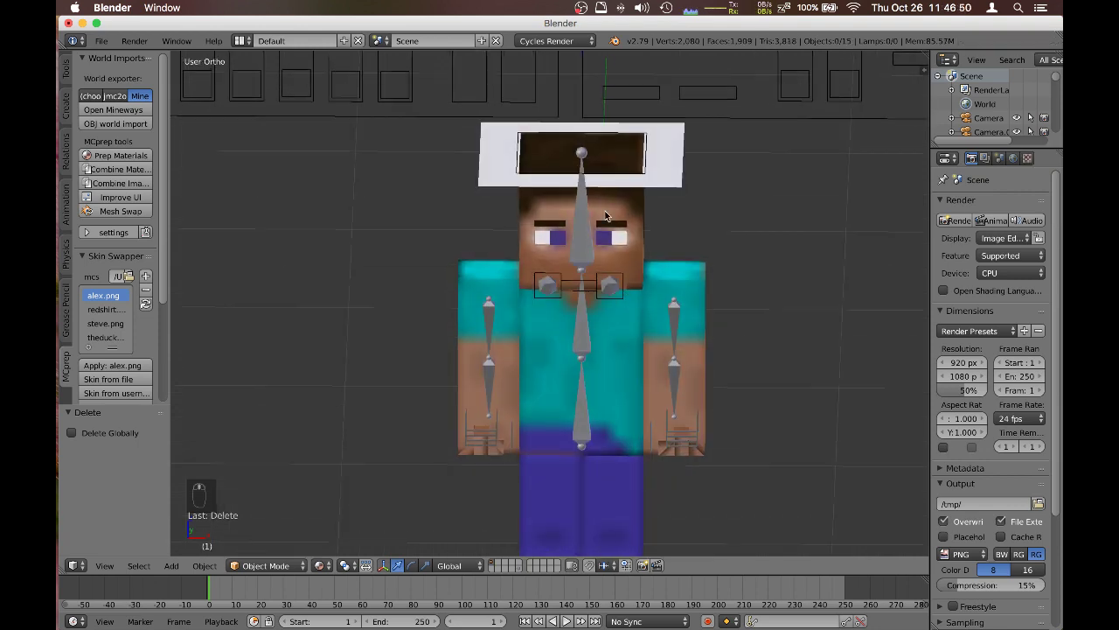
{"action": "right_click", "coordinate": [501, 182]}
{"action": "key", "text": "x"}
{"action": "left_click", "coordinate": [499, 179]}
{"action": "key", "text": "KP_1"}
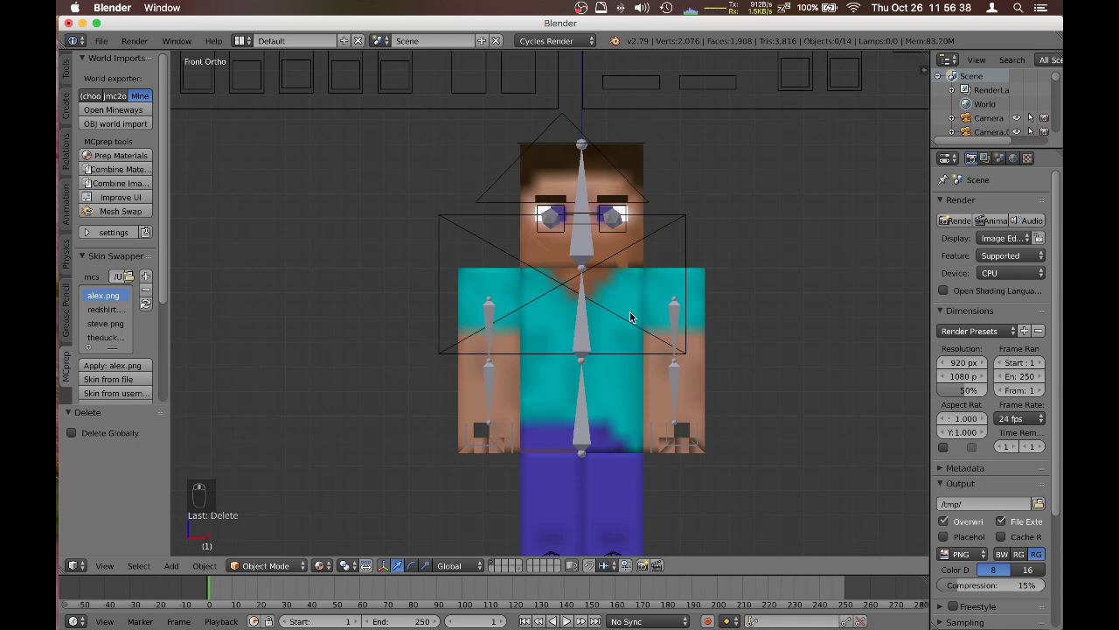
{"action": "middle_click_drag", "start_coordinate": [524, 233], "coordinate": [713, 322]}
{"action": "key", "text": "KP_1"}
{"action": "scroll", "coordinate": [713, 322], "scroll_direction": "down", "scroll_amount": 3}
{"action": "scroll", "coordinate": [713, 322], "scroll_direction": "up", "scroll_amount": 3}
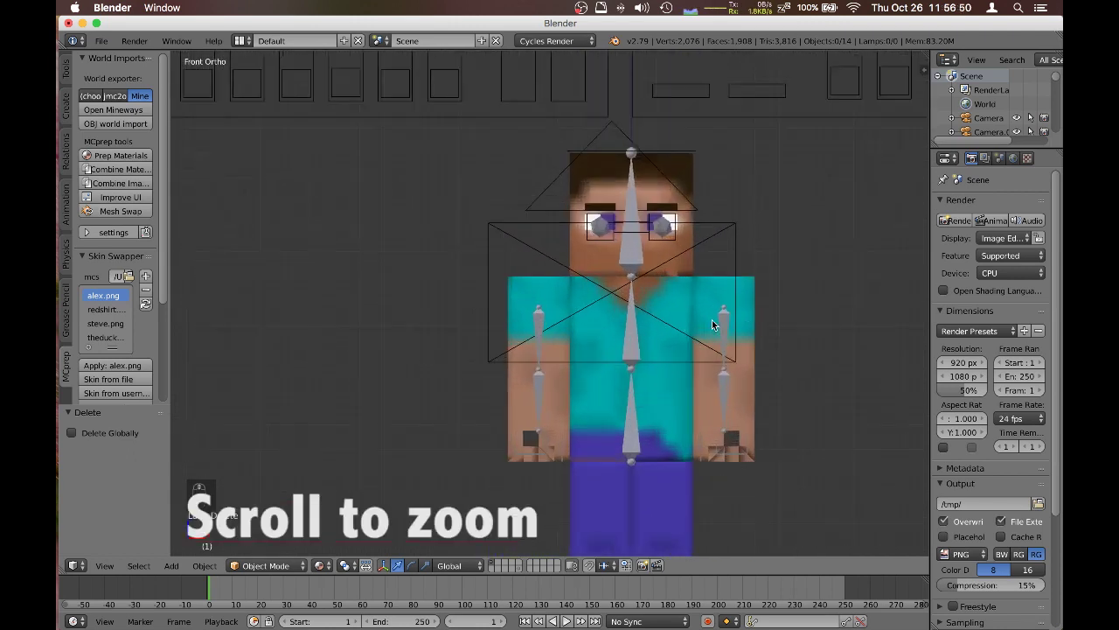
- Select the character's head and show its material settings in a widened properties editor
{"action": "right_click", "coordinate": [687, 172]}
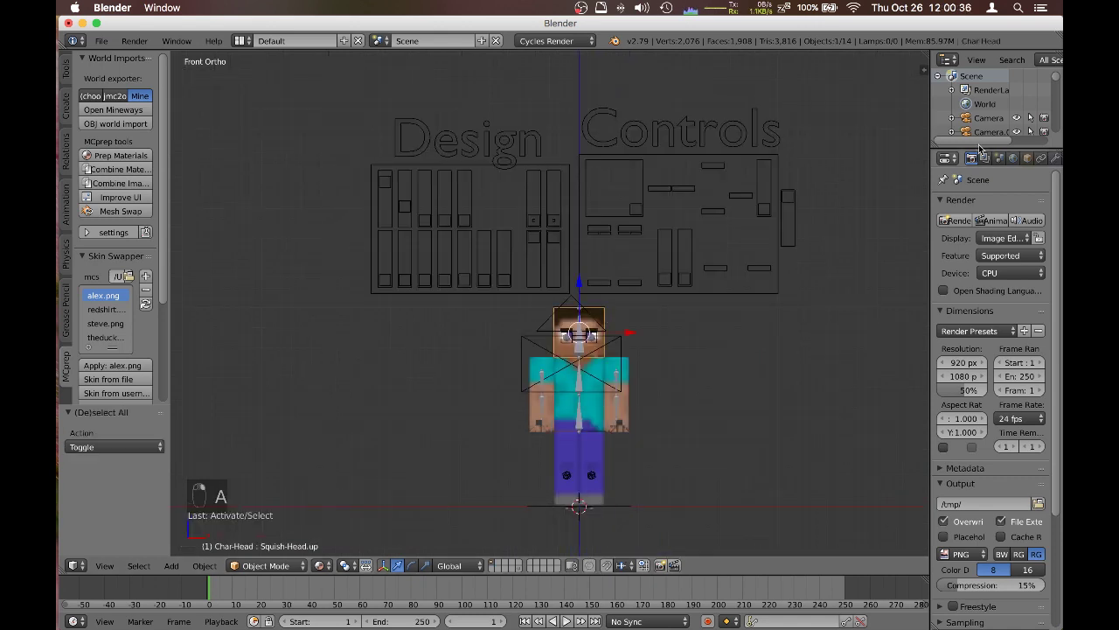
{"action": "left_click_drag", "start_coordinate": [931, 195], "coordinate": [900, 196]}
{"action": "left_click", "coordinate": [1050, 159]}
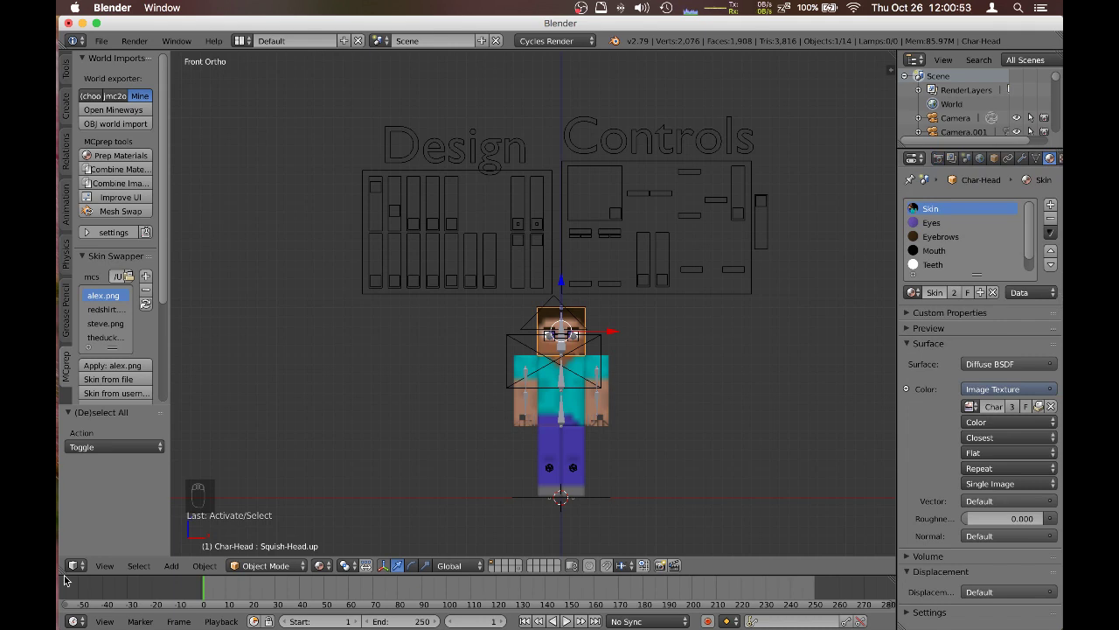
- Load formidable_custom_skin_2.png from the Textures folder of MC Production in the UV/Image Editor
{"action": "left_click", "coordinate": [76, 566]}
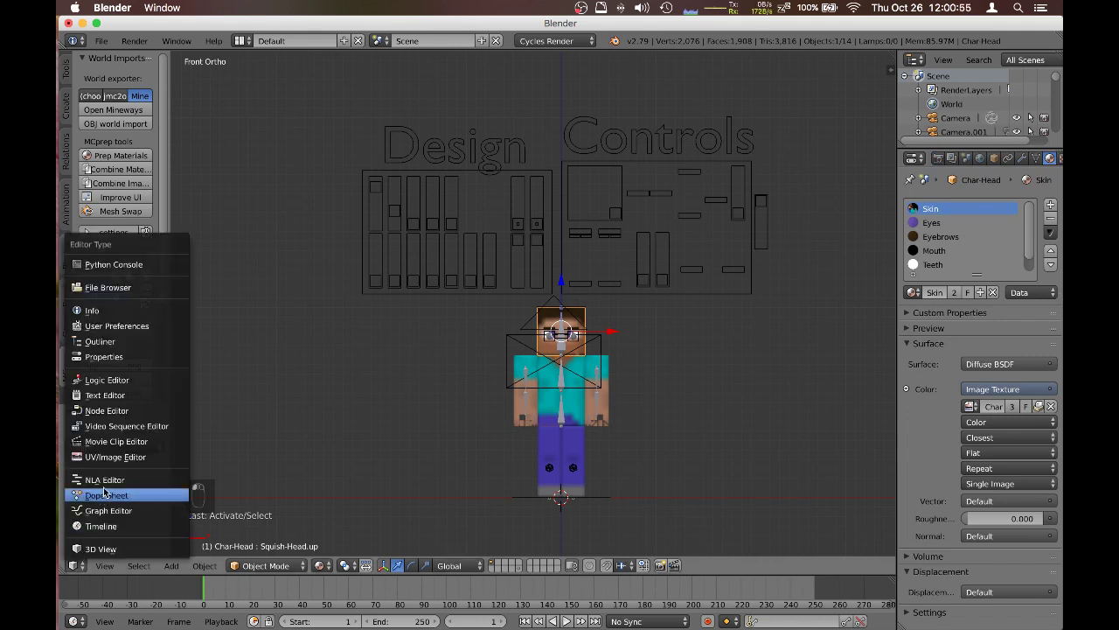
{"action": "left_click", "coordinate": [113, 456]}
{"action": "left_click", "coordinate": [250, 566]}
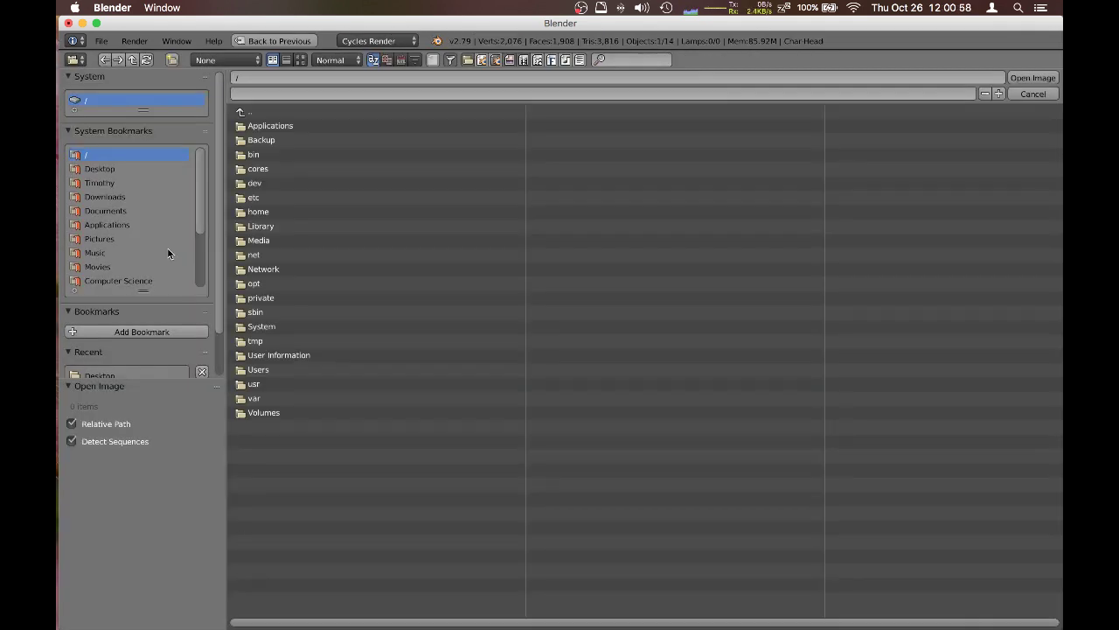
{"action": "scroll", "coordinate": [137, 204], "scroll_direction": "down", "scroll_amount": 3}
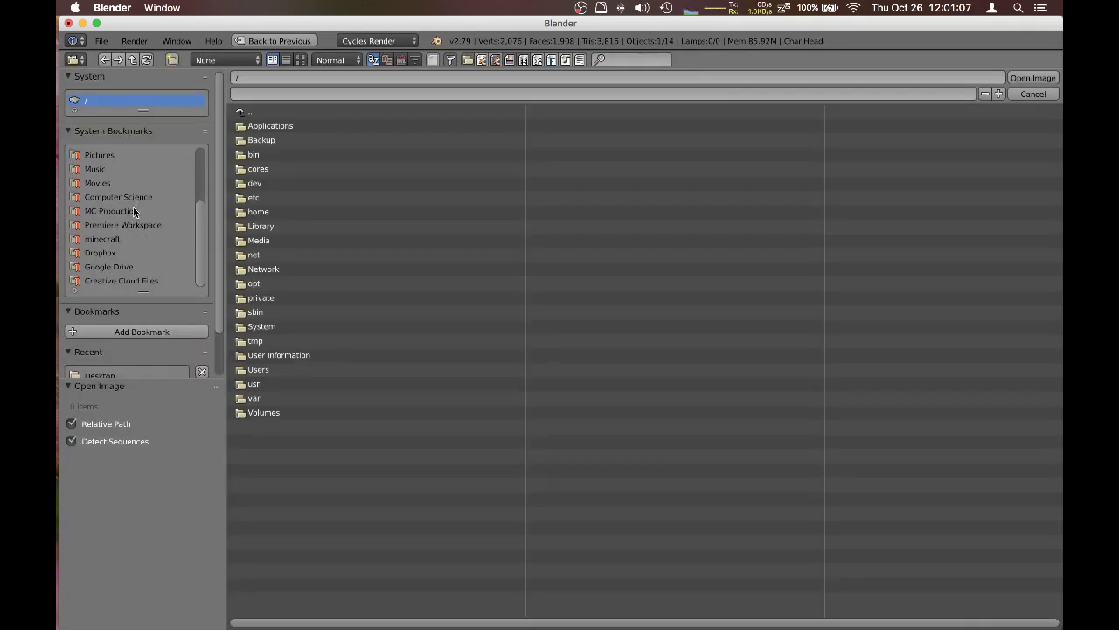
{"action": "left_click", "coordinate": [133, 211]}
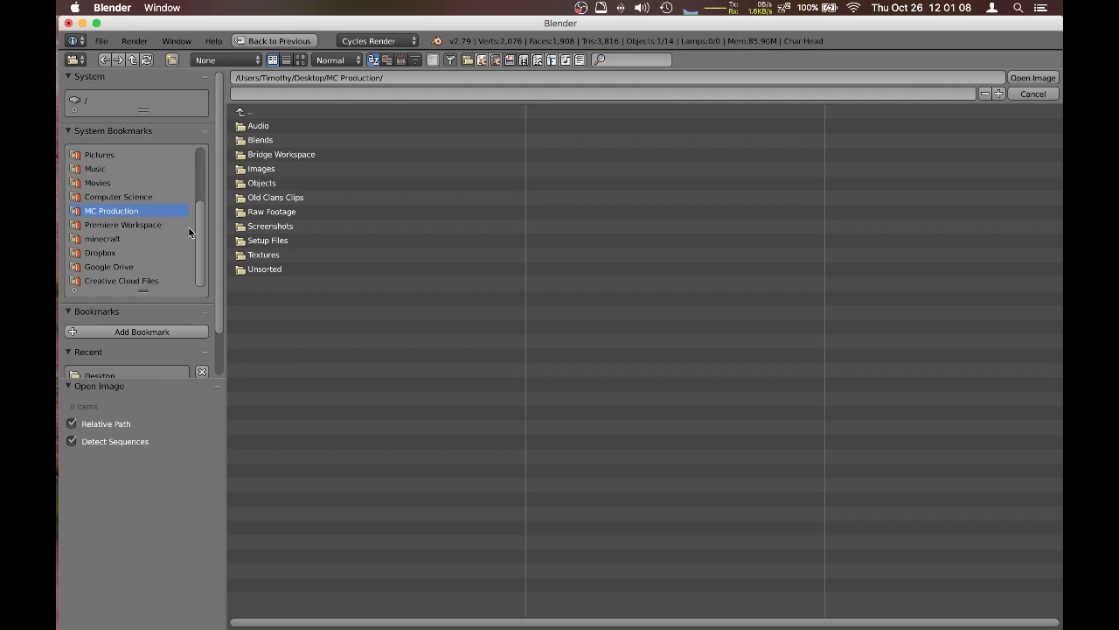
{"action": "double_click", "coordinate": [263, 255]}
{"action": "left_click", "coordinate": [287, 139]}
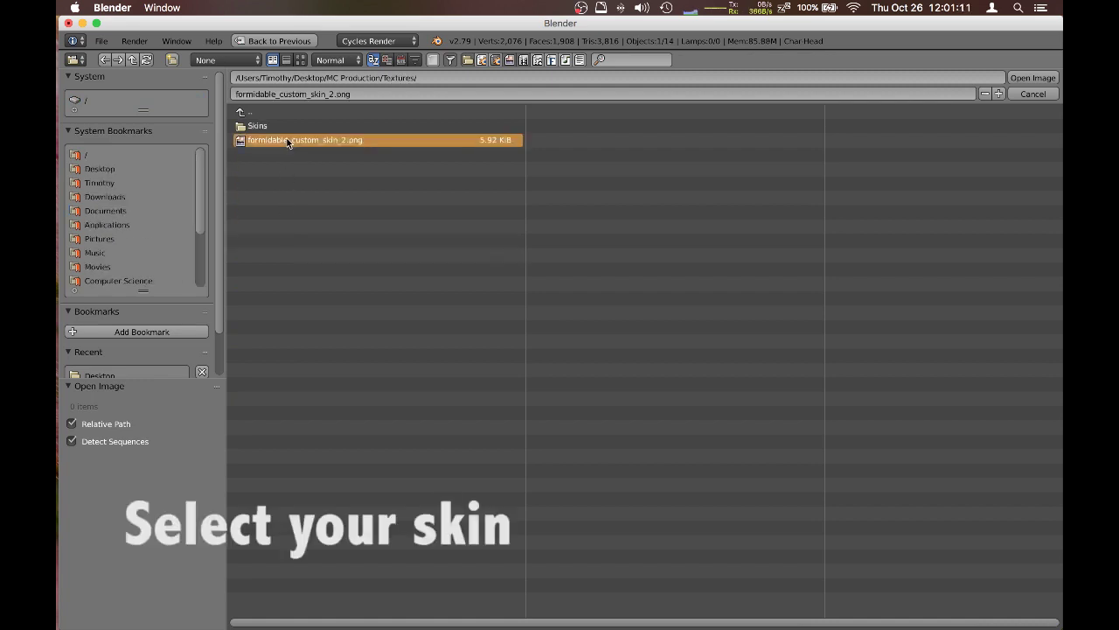
{"action": "left_click", "coordinate": [1037, 78]}
{"action": "scroll", "coordinate": [490, 342], "scroll_direction": "up", "scroll_amount": 10}
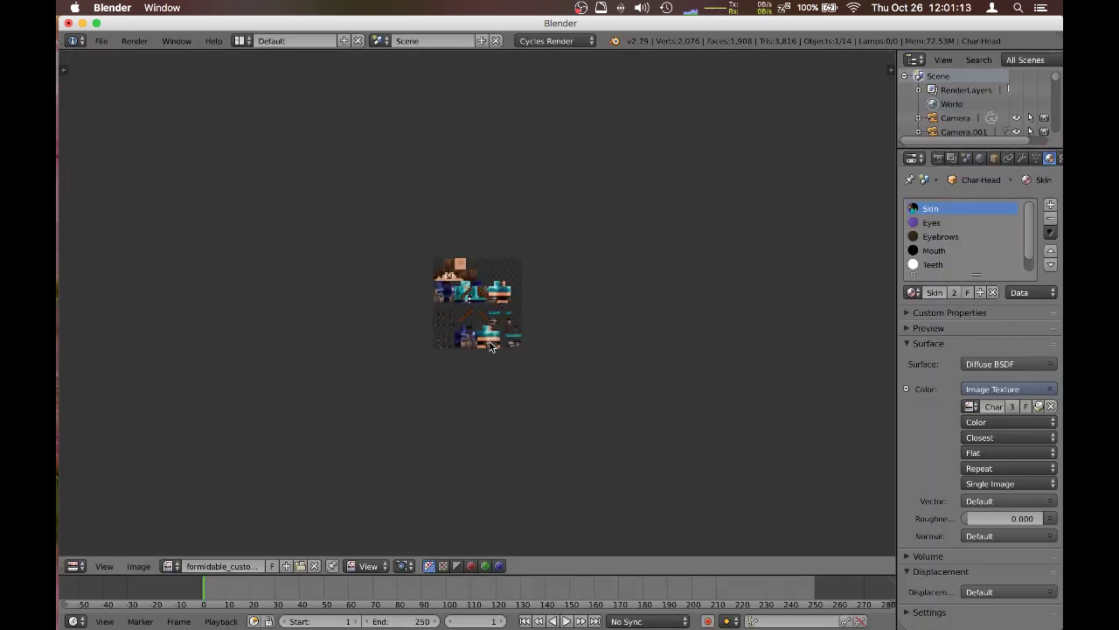
- Return to the 3D View and set the Skin material's image texture to formidable_custom_skin_2.png
{"action": "left_click", "coordinate": [77, 566]}
{"action": "left_click", "coordinate": [90, 555]}
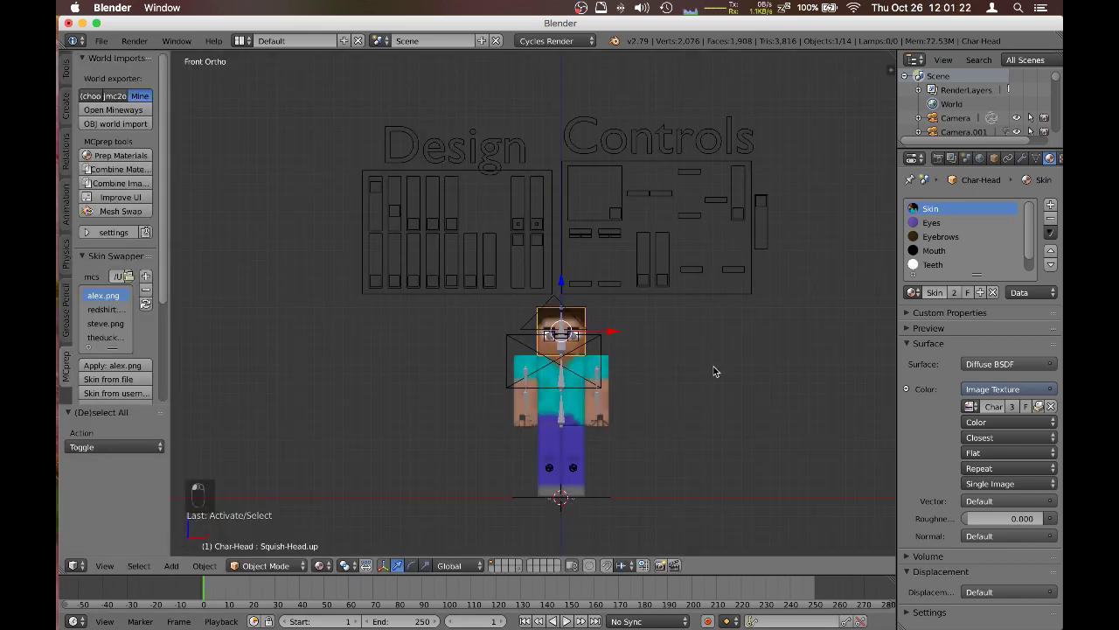
{"action": "left_click", "coordinate": [971, 406]}
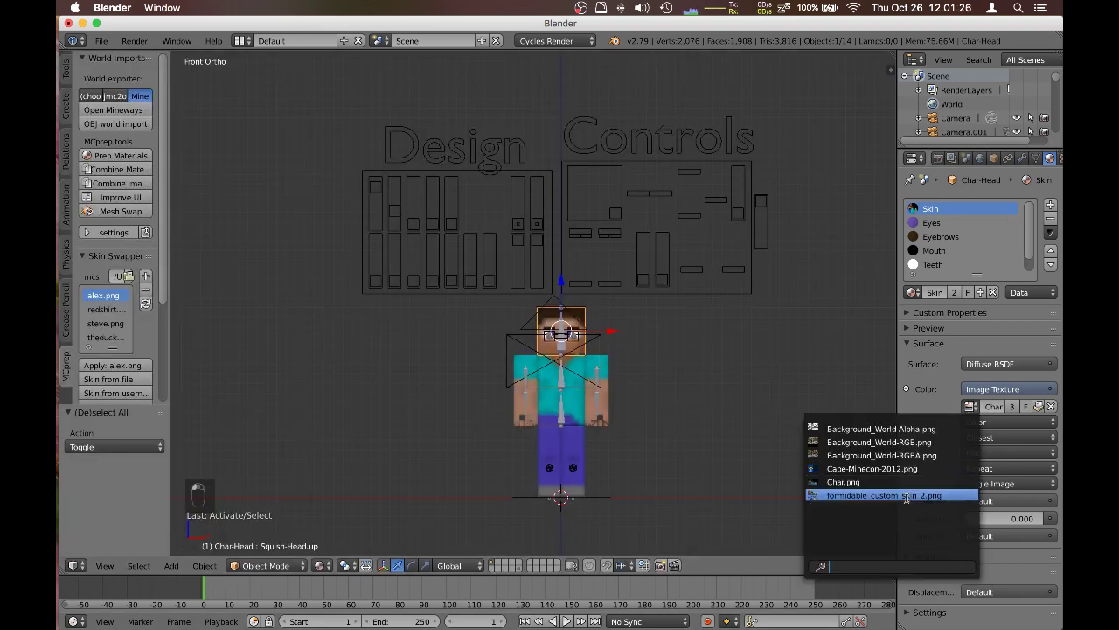
{"action": "left_click", "coordinate": [907, 496]}
- Make +1.8 Skin the active UV map on both the character's head mesh and body mesh
{"action": "left_click", "coordinate": [1036, 158]}
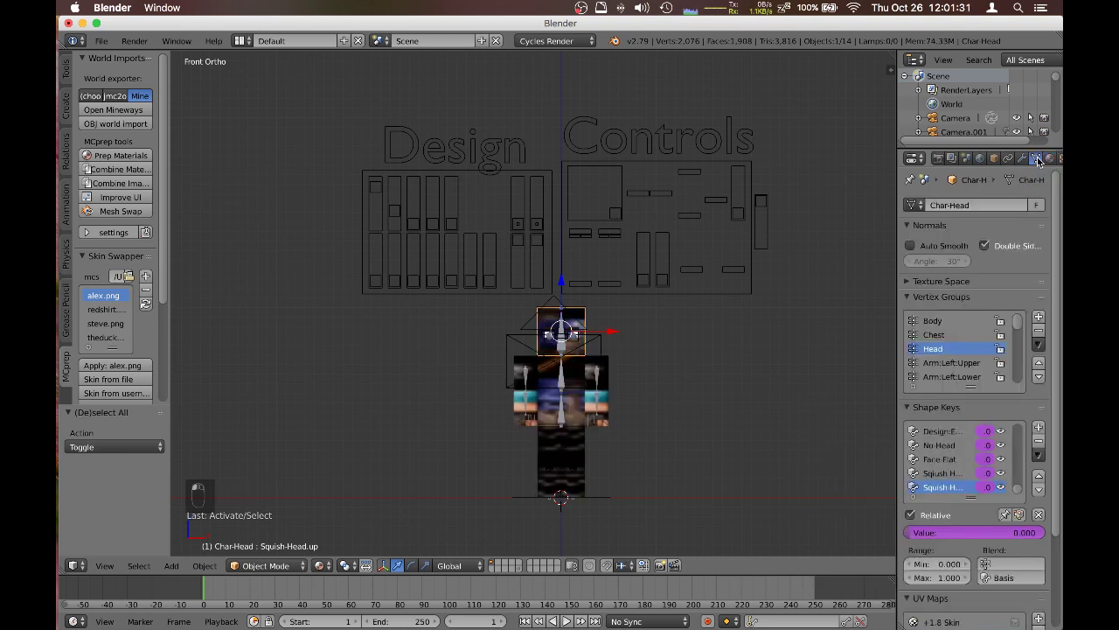
{"action": "left_click", "coordinate": [963, 608]}
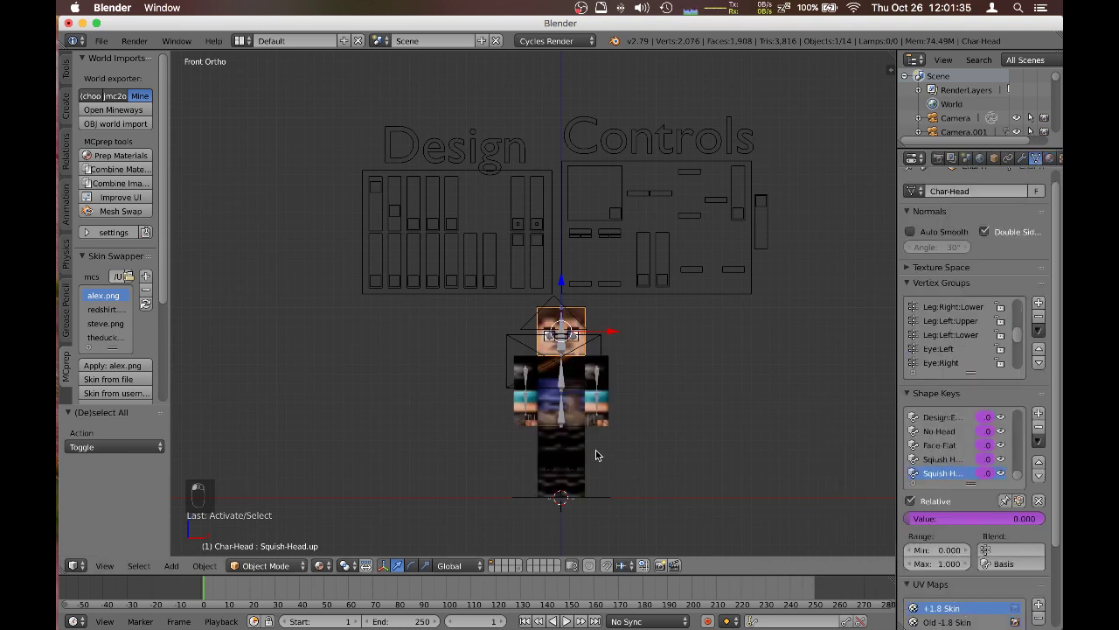
{"action": "right_click", "coordinate": [581, 459]}
{"action": "left_click", "coordinate": [953, 608]}
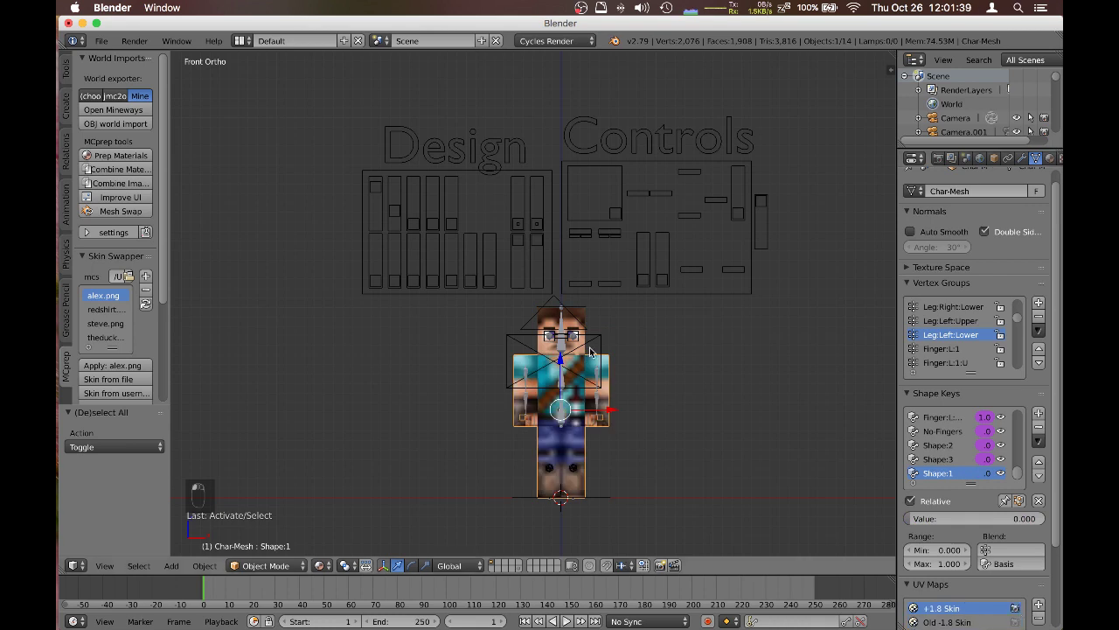
- Select the character's bones together with the camera in front of it and move them to the second layer
{"action": "right_click", "coordinate": [579, 321]}
{"action": "right_click", "coordinate": [585, 316]}
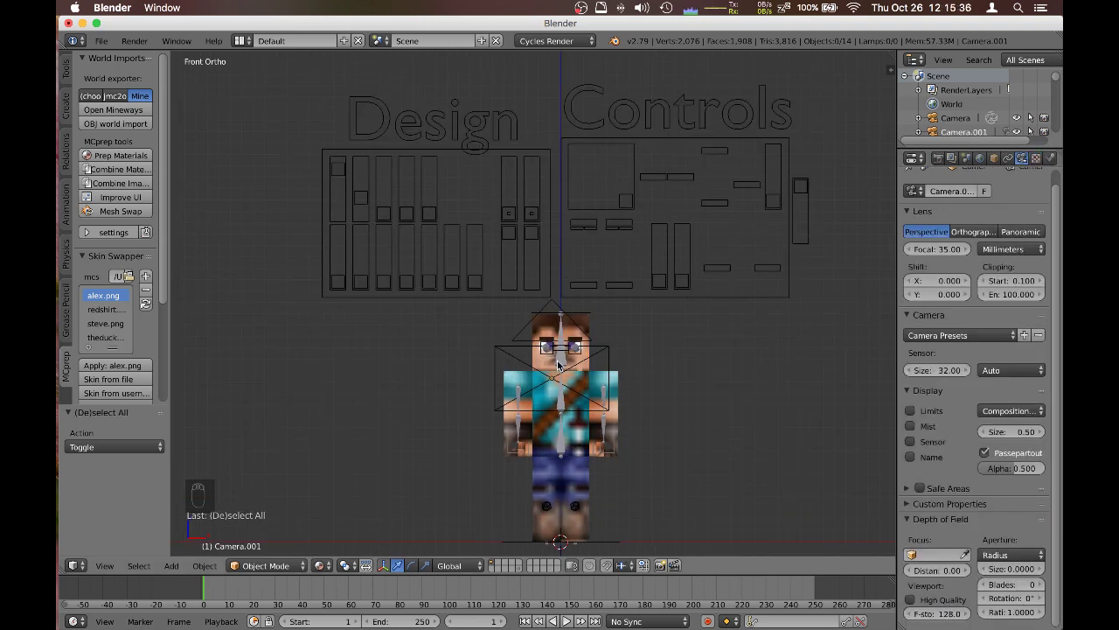
{"action": "right_click", "coordinate": [560, 366]}
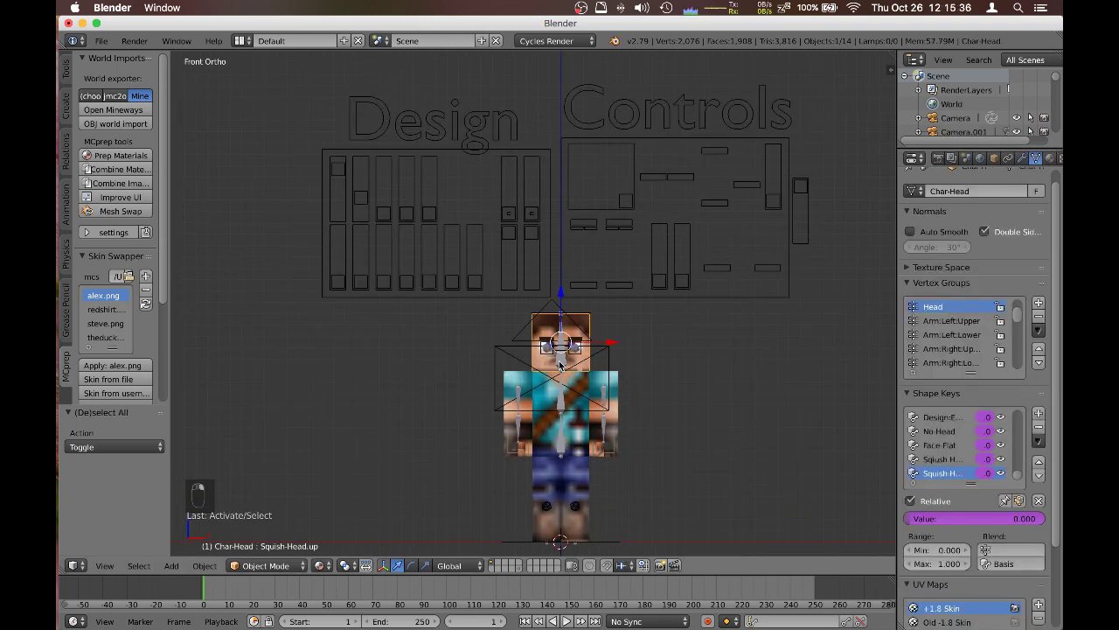
{"action": "right_click", "coordinate": [560, 366]}
{"action": "right_click", "coordinate": [559, 365]}
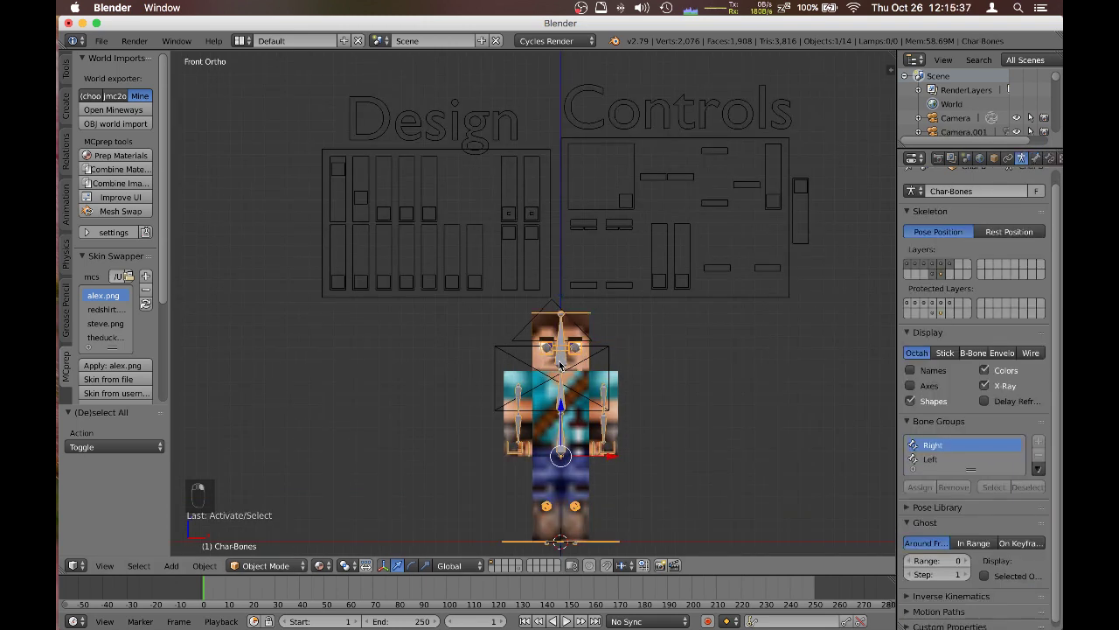
{"action": "right_click", "coordinate": [607, 351]}
{"action": "key", "text": "m"}
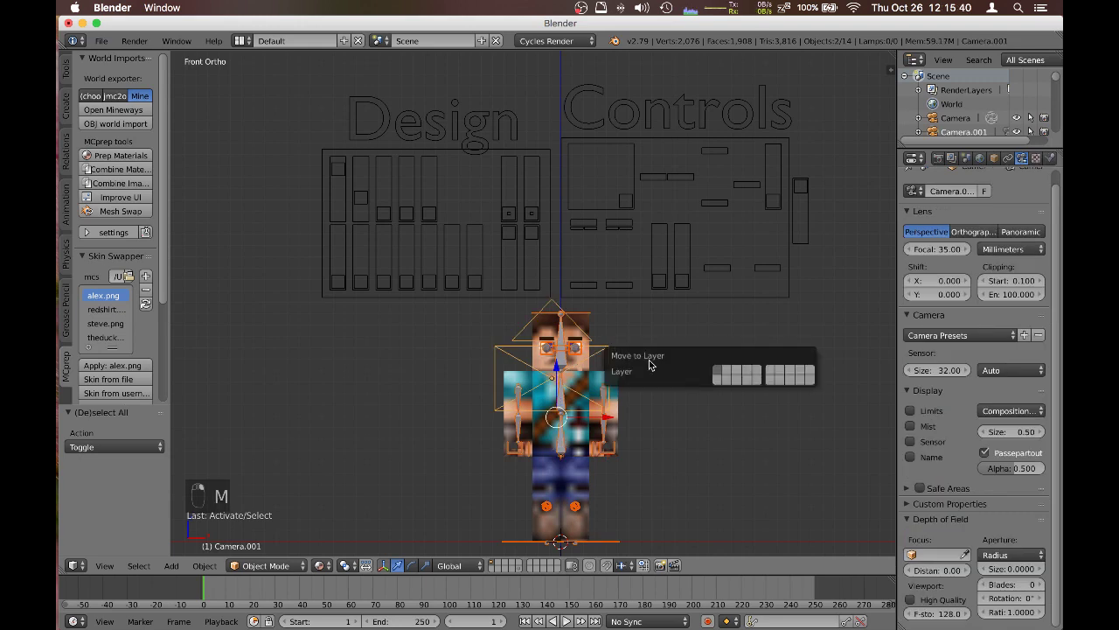
{"action": "left_click", "coordinate": [726, 374]}
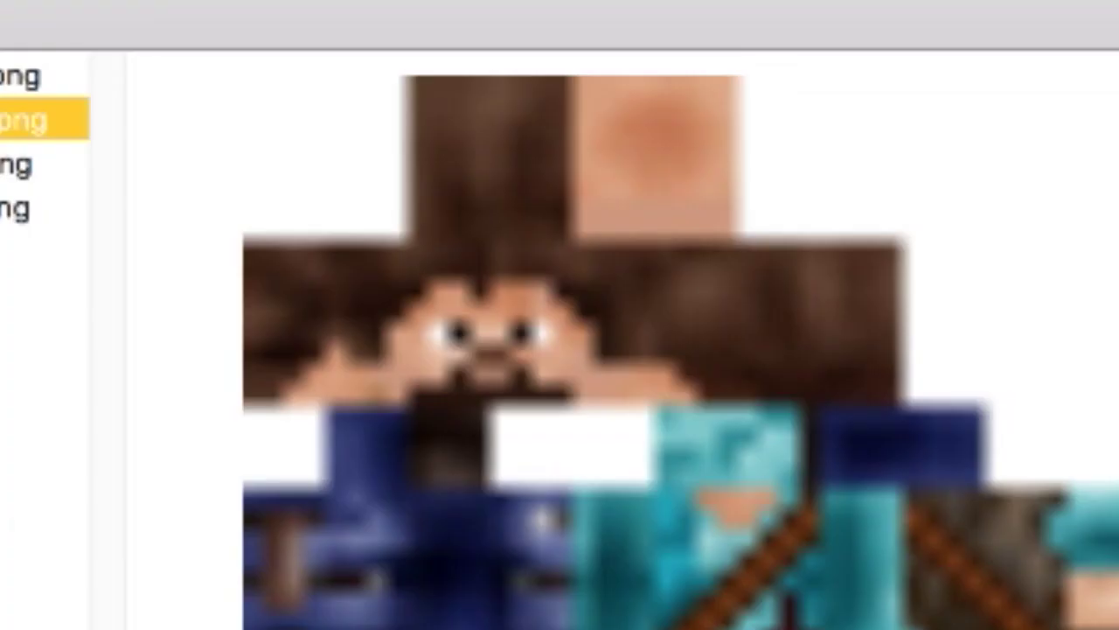
{"action": "left_click", "coordinate": [43, 208]}
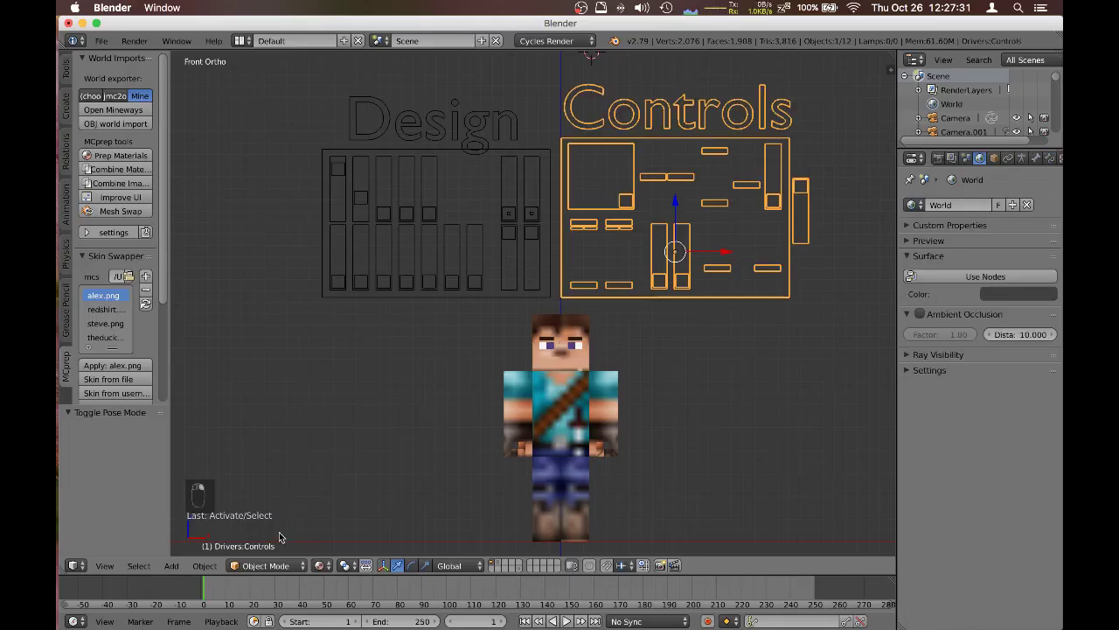
- Put the Controls board armature in Pose Mode and move its Mouth control up near the middle of its box
{"action": "left_click", "coordinate": [281, 565]}
{"action": "left_click", "coordinate": [271, 522]}
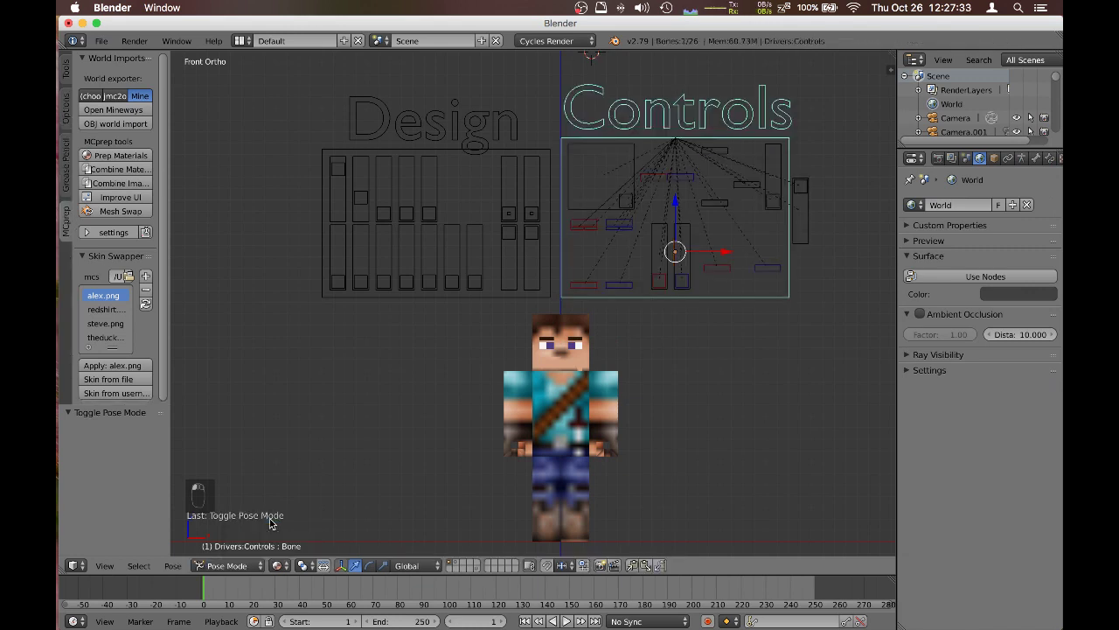
{"action": "right_click", "coordinate": [621, 200]}
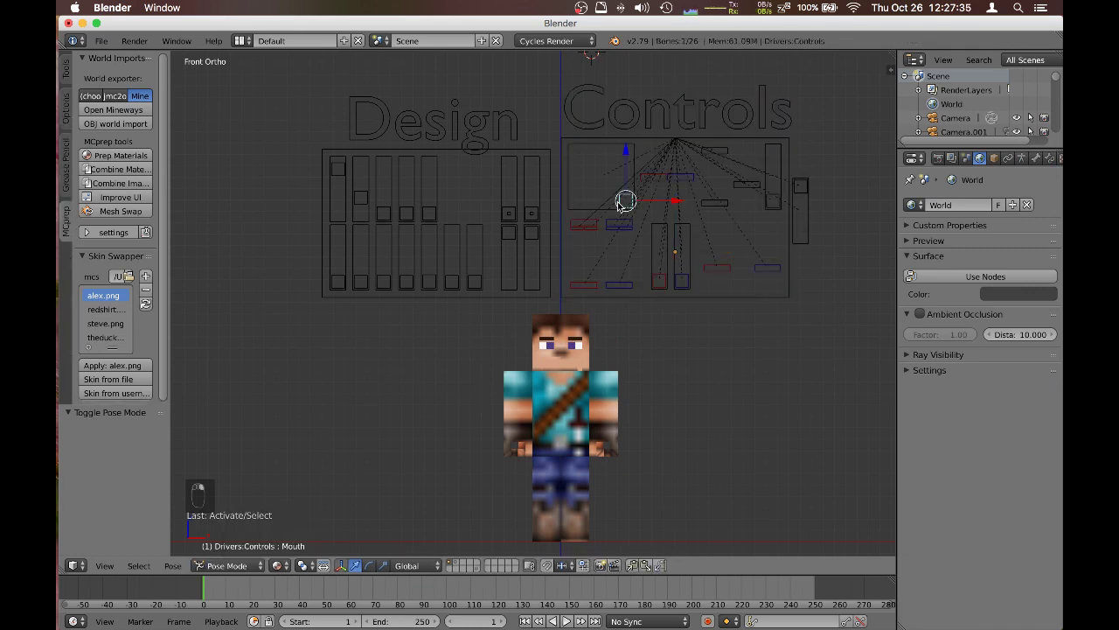
{"action": "left_click_drag", "start_coordinate": [625, 201], "coordinate": [620, 168]}
{"action": "scroll", "coordinate": [620, 167], "scroll_direction": "up", "scroll_amount": 3}
- Lower both upper eyelid controls by about 0.026 and raise both lower eyelid controls by about 0.017
{"action": "right_click", "coordinate": [612, 190]}
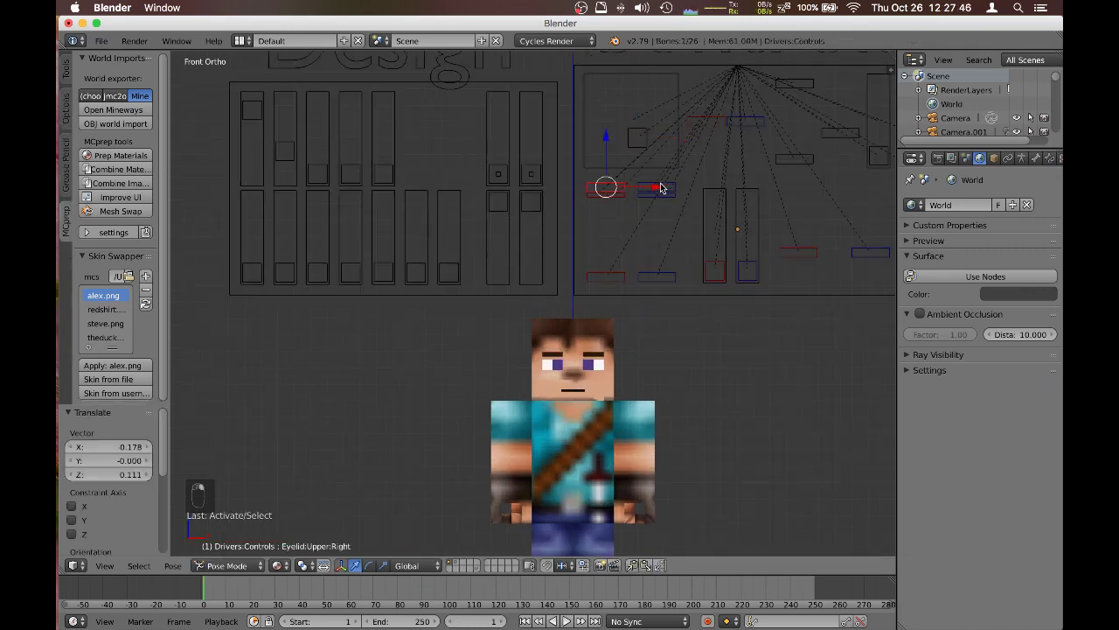
{"action": "right_click", "coordinate": [662, 186]}
{"action": "key", "text": "g"}
{"action": "left_click", "coordinate": [661, 187]}
{"action": "right_click", "coordinate": [654, 273]}
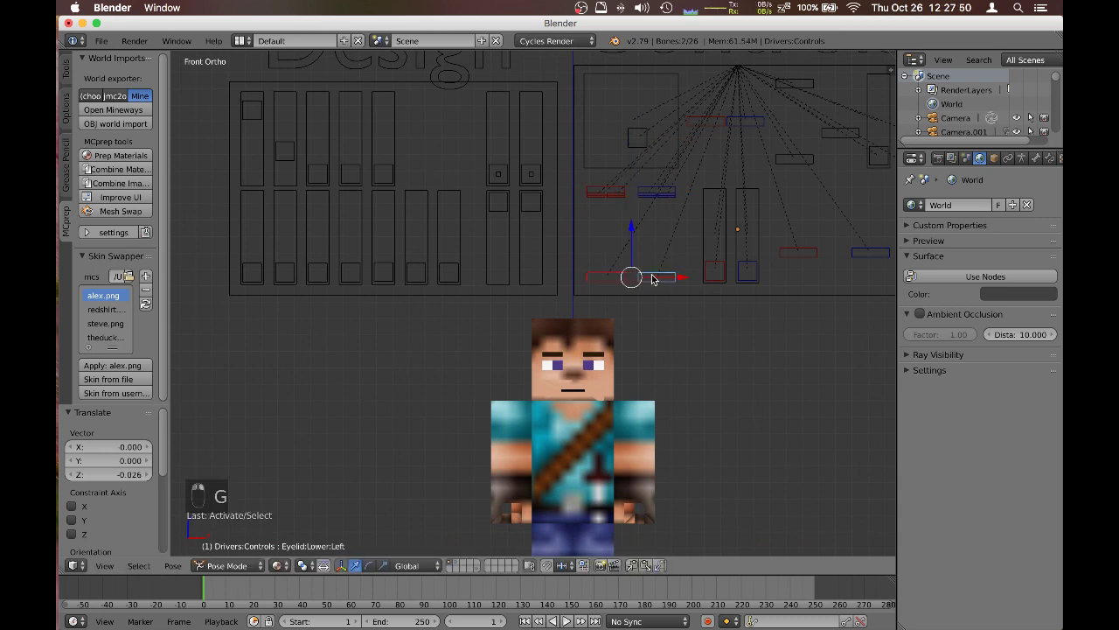
{"action": "key", "text": "g"}
{"action": "left_click", "coordinate": [654, 274]}
- Tilt the right eyebrow control slightly and rotate the left eyebrow control about -5.7° the opposite way
{"action": "right_click", "coordinate": [798, 253]}
{"action": "key", "text": "r"}
{"action": "key", "text": "r"}
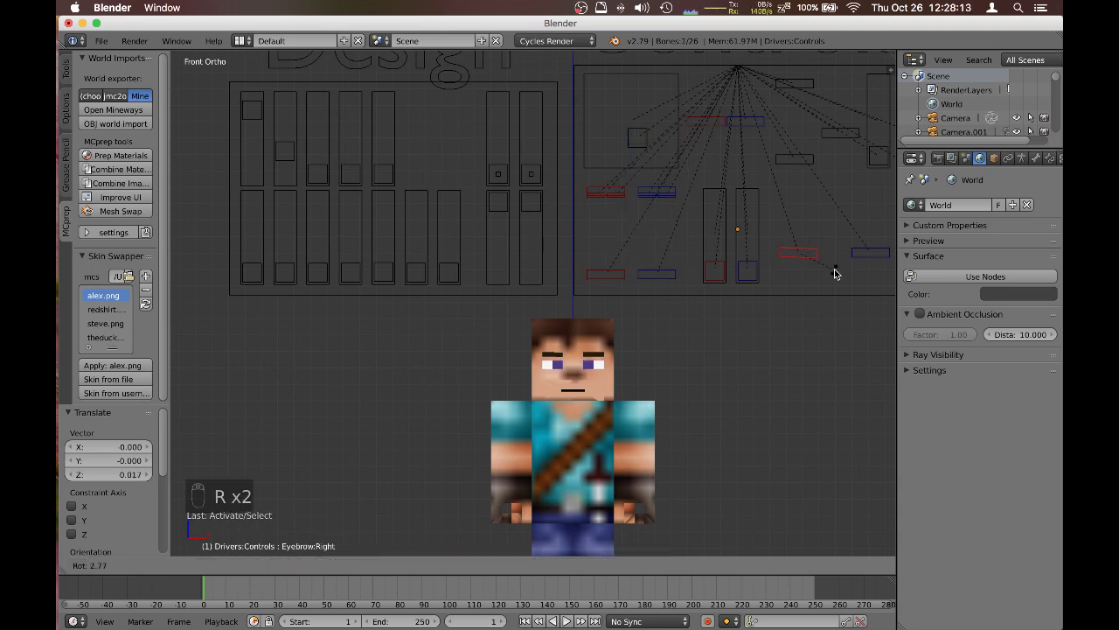
{"action": "left_click", "coordinate": [839, 267]}
{"action": "right_click", "coordinate": [845, 259]}
{"action": "key", "text": "r"}
{"action": "left_click", "coordinate": [842, 286]}
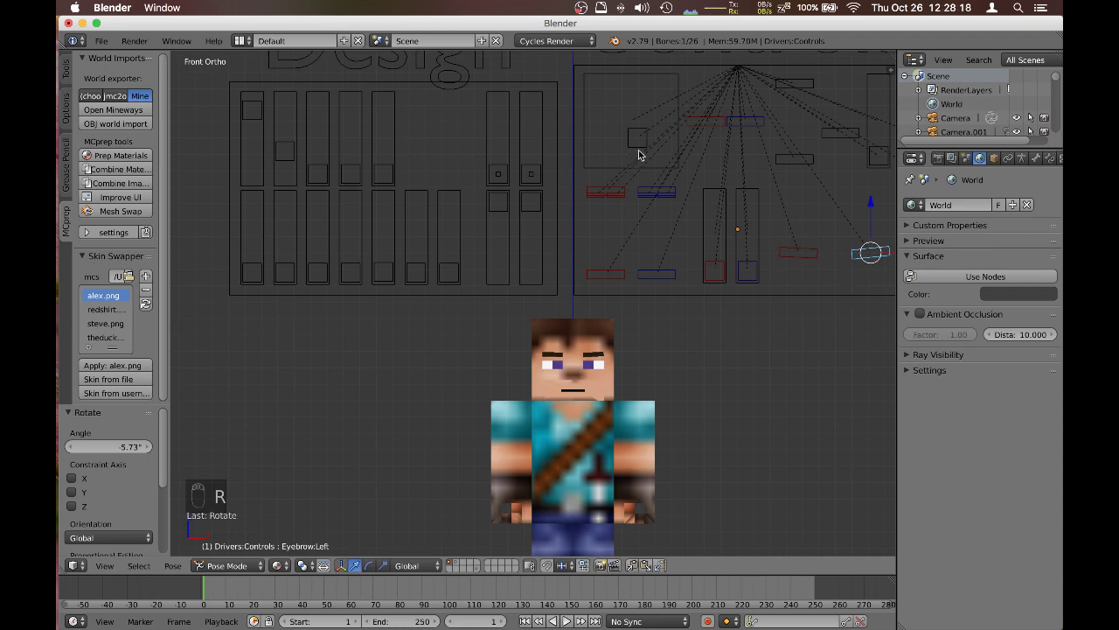
- Move the Mouth control on the Controls board down by about 0.04
{"action": "right_click", "coordinate": [638, 151]}
{"action": "key", "text": "g"}
{"action": "left_click", "coordinate": [645, 214]}
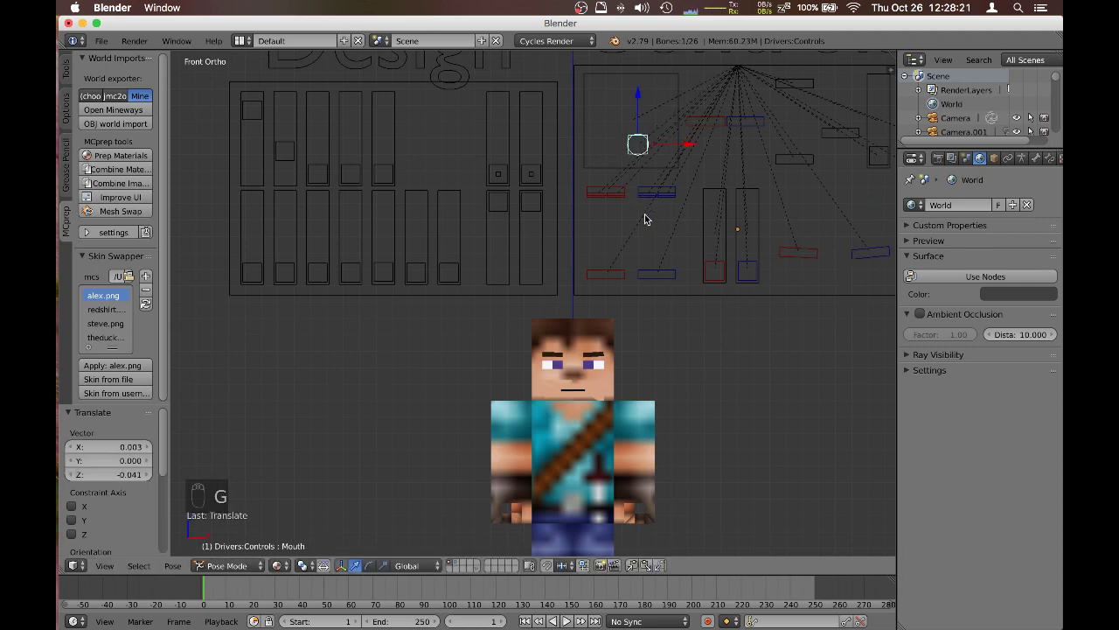
- Show the layer holding the character's bones and put the bone armature in Pose Mode
{"action": "left_click", "coordinate": [455, 565]}
{"action": "right_click", "coordinate": [570, 446]}
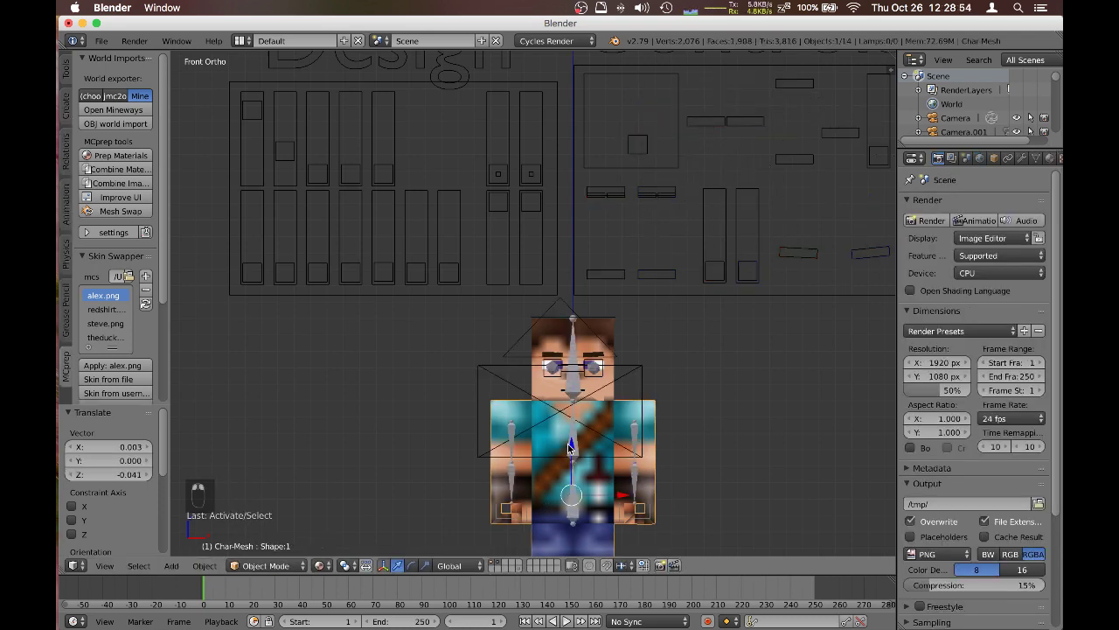
{"action": "right_click", "coordinate": [575, 445]}
{"action": "left_click", "coordinate": [269, 565]}
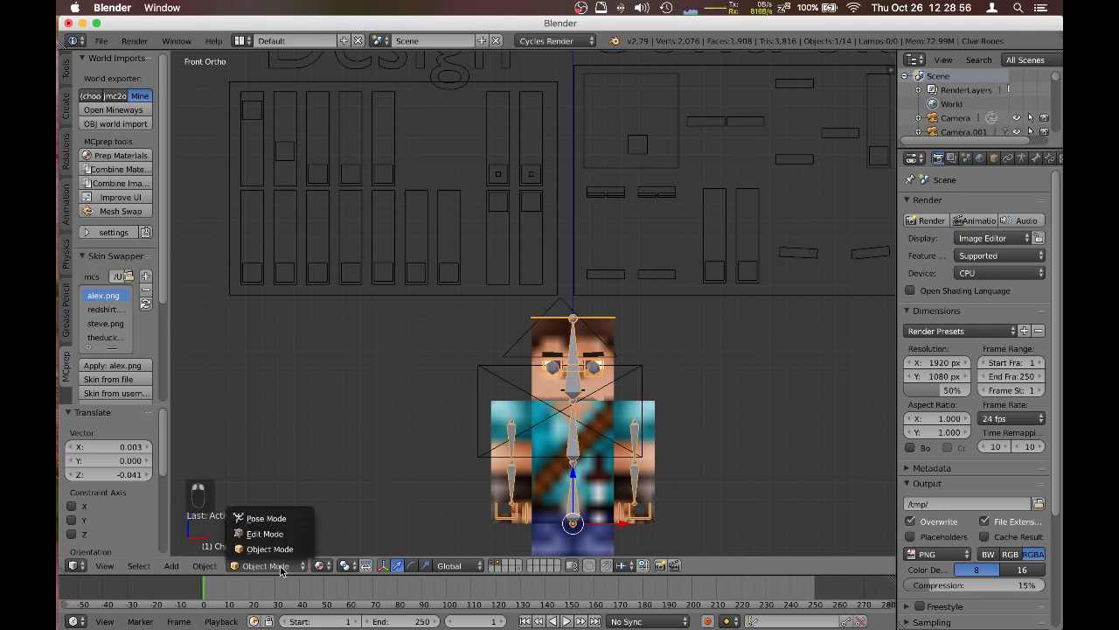
{"action": "left_click", "coordinate": [282, 521]}
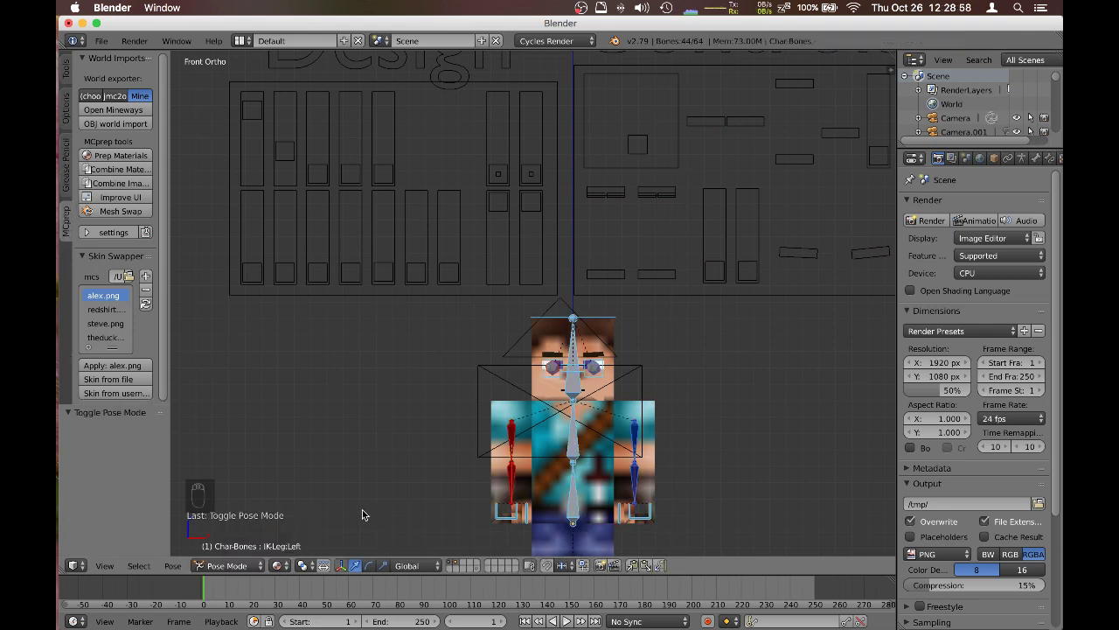
- From a side view, rotate the character's torso bones so the upper body leans forward
{"action": "scroll", "coordinate": [362, 511], "scroll_direction": "down", "scroll_amount": 5, "text": "shift"}
{"action": "scroll", "coordinate": [366, 206], "scroll_direction": "down", "scroll_amount": 1, "text": "shift"}
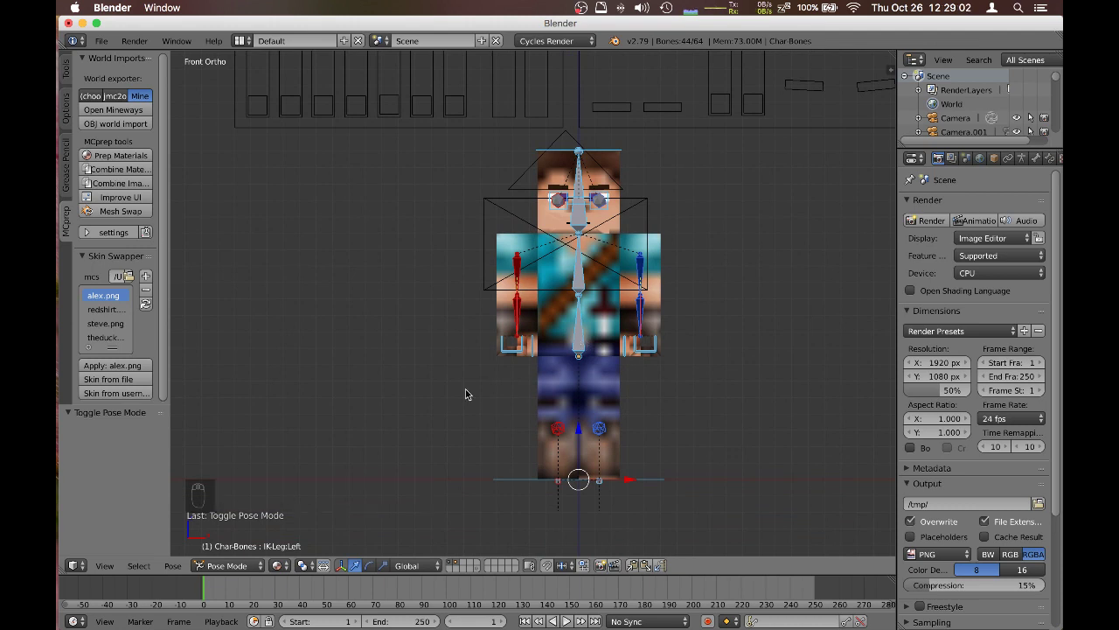
{"action": "middle_click_drag", "start_coordinate": [465, 392], "coordinate": [470, 402]}
{"action": "right_click", "coordinate": [575, 329]}
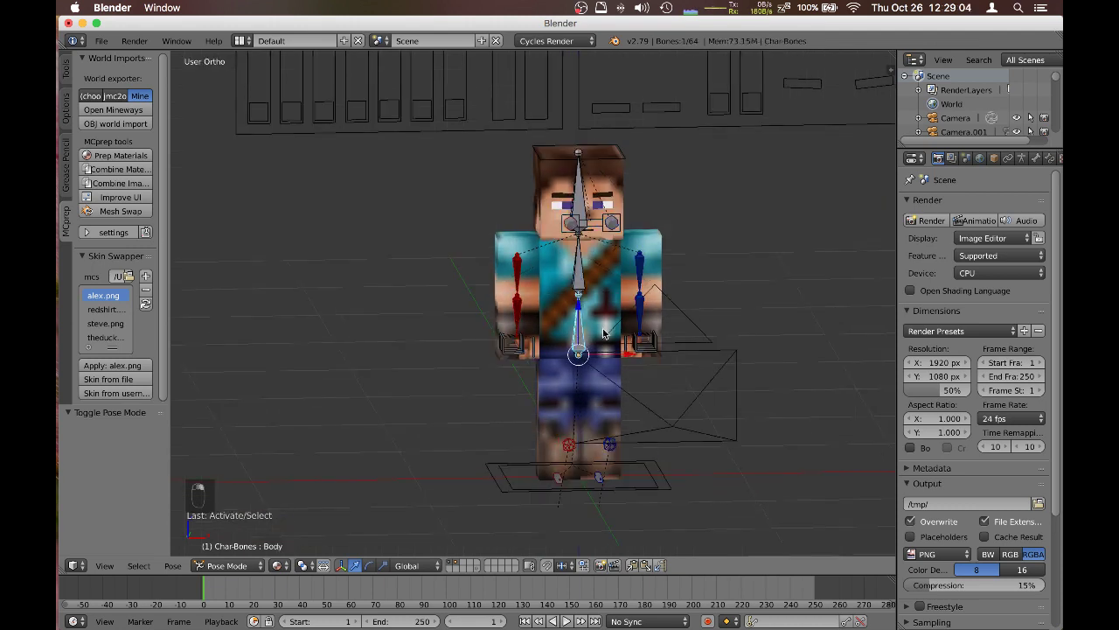
{"action": "middle_click_drag", "start_coordinate": [781, 356], "coordinate": [842, 343]}
{"action": "key", "text": "r"}
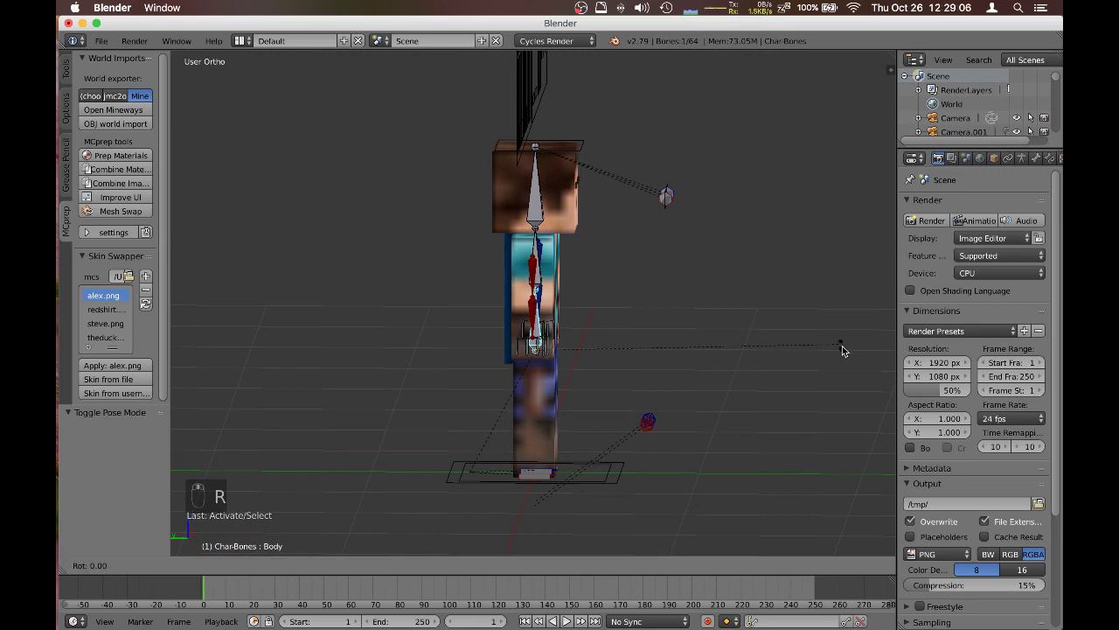
{"action": "left_click", "coordinate": [759, 368]}
{"action": "middle_click_drag", "start_coordinate": [759, 367], "coordinate": [782, 368]}
{"action": "key", "text": "r"}
{"action": "left_click", "coordinate": [761, 411]}
- Rotate the right arm bones so the arm swings forward with a bent elbow
{"action": "right_click", "coordinate": [548, 282]}
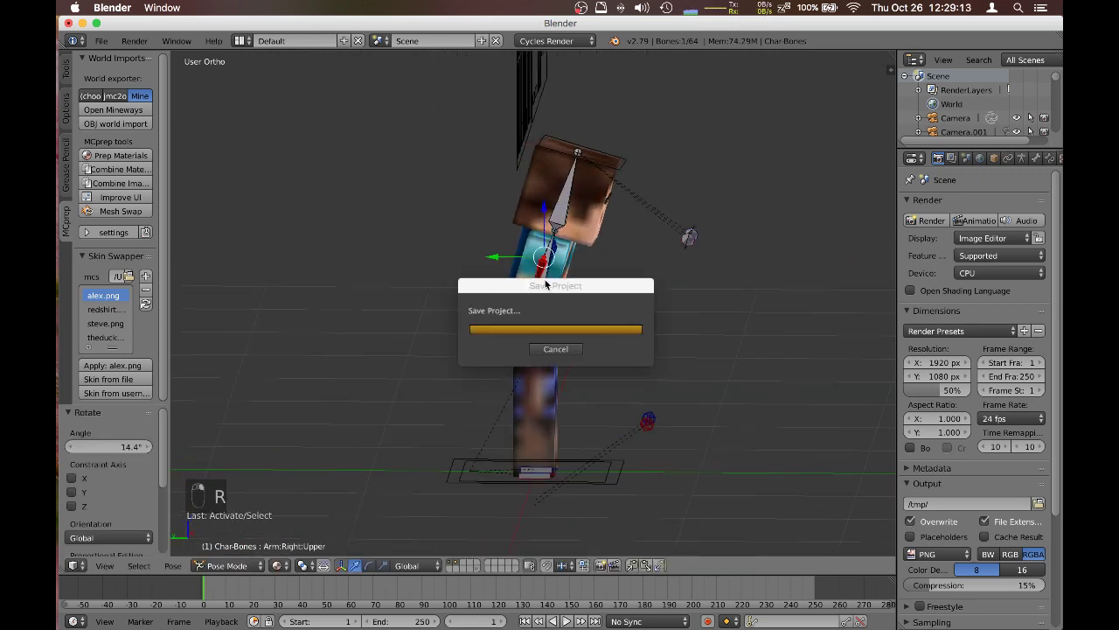
{"action": "key", "text": "r"}
{"action": "middle_click_drag", "start_coordinate": [687, 237], "coordinate": [613, 298]}
{"action": "key", "text": "r"}
- Rotate the left arm bones so the arm swings behind the body
{"action": "right_click", "coordinate": [559, 306]}
{"action": "key", "text": "r"}
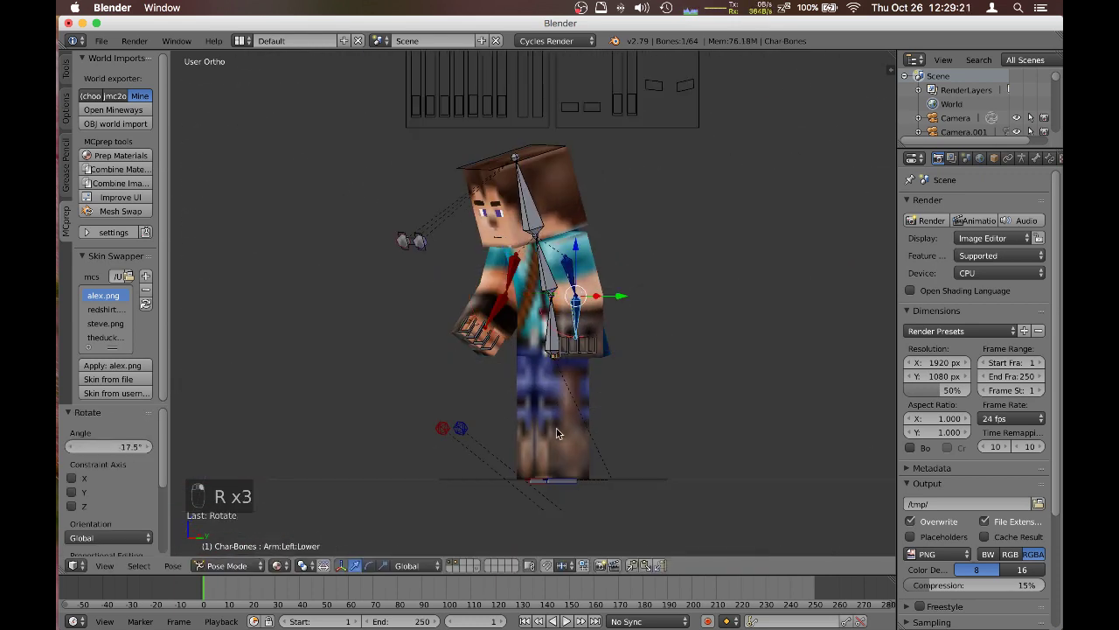
{"action": "left_click", "coordinate": [551, 317]}
{"action": "middle_click_drag", "start_coordinate": [550, 316], "coordinate": [560, 420]}
{"action": "key", "text": "r"}
{"action": "key", "text": "r"}
{"action": "middle_click_drag", "start_coordinate": [524, 367], "coordinate": [662, 219]}
- Move the leg IK controls into a walking stance with the right foot forward and the left foot raised behind
{"action": "right_click", "coordinate": [537, 481]}
{"action": "key", "text": "g"}
{"action": "left_click", "coordinate": [547, 485]}
{"action": "key", "text": "g"}
{"action": "left_click", "coordinate": [573, 462]}
{"action": "key", "text": "g"}
{"action": "key", "text": "g"}
{"action": "left_click", "coordinate": [575, 498]}
{"action": "key", "text": "g"}
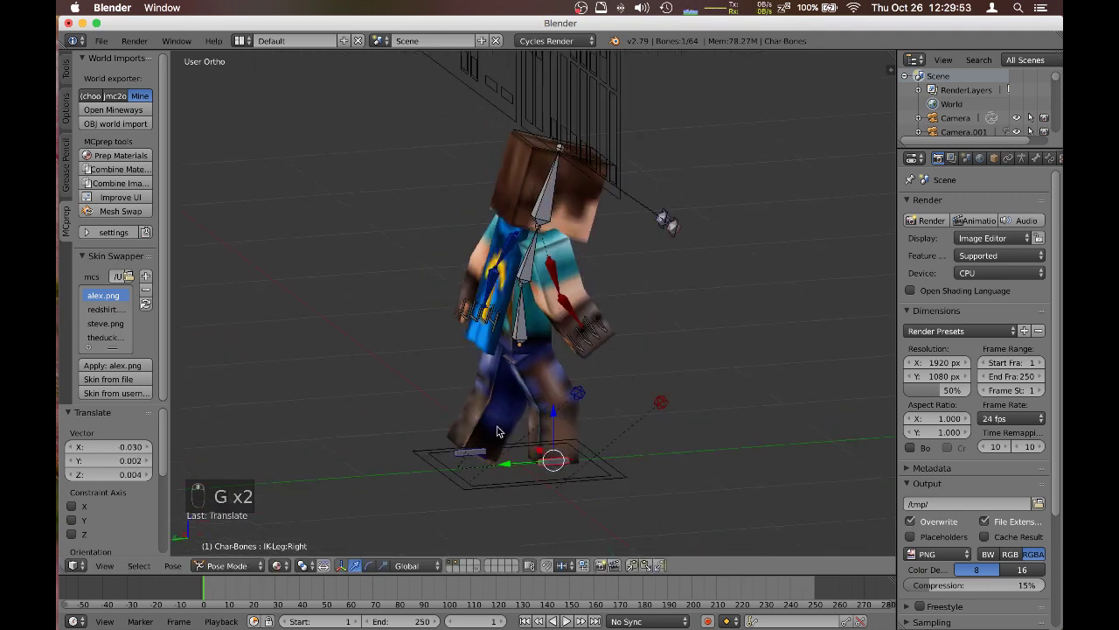
- Rotate the head bone about -11.6° so the face looks forward, and turn the right upper arm bone by about 6.3°
{"action": "right_click", "coordinate": [564, 192]}
{"action": "right_click", "coordinate": [566, 308]}
{"action": "middle_click_drag", "start_coordinate": [682, 332], "coordinate": [678, 402]}
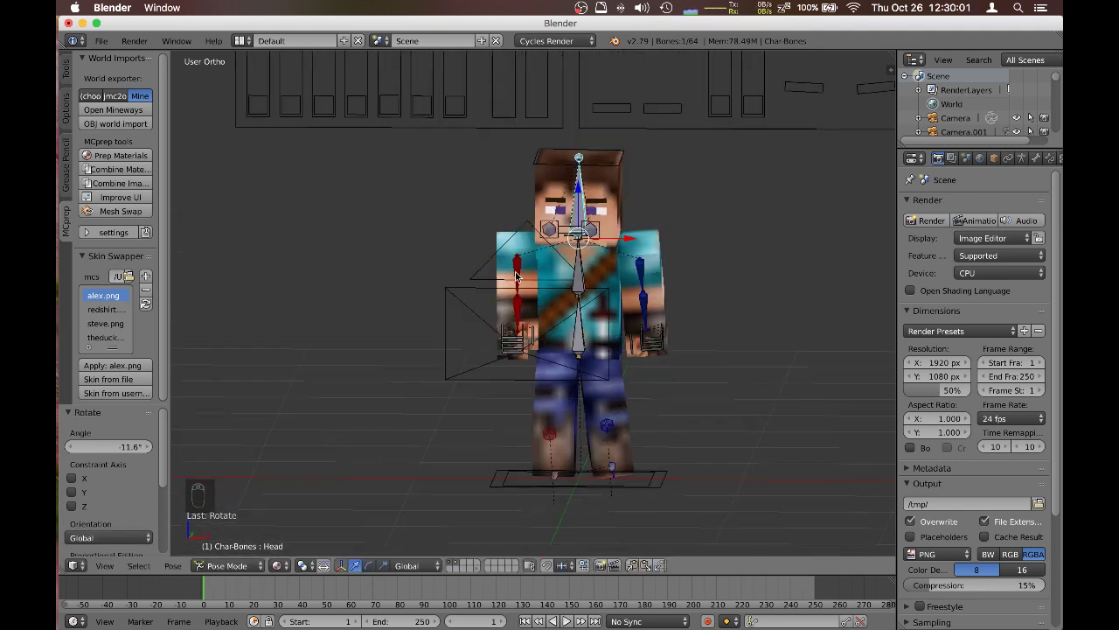
{"action": "key", "text": "r"}
{"action": "left_click", "coordinate": [675, 446]}
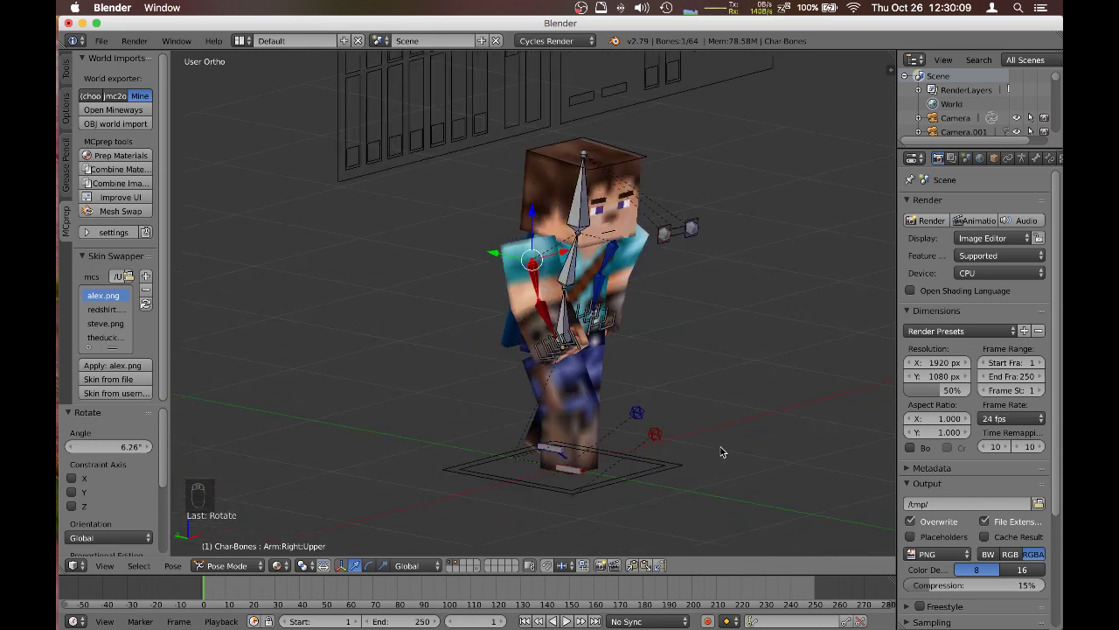
- Delete the extra object beside the character
{"action": "right_click", "coordinate": [458, 311]}
{"action": "key", "text": "x"}
{"action": "left_click", "coordinate": [458, 311]}
- Look through the camera and fly it in until the character fills the height of the frame's left half
{"action": "key", "text": "KP_0"}
{"action": "key", "text": "shift+f"}
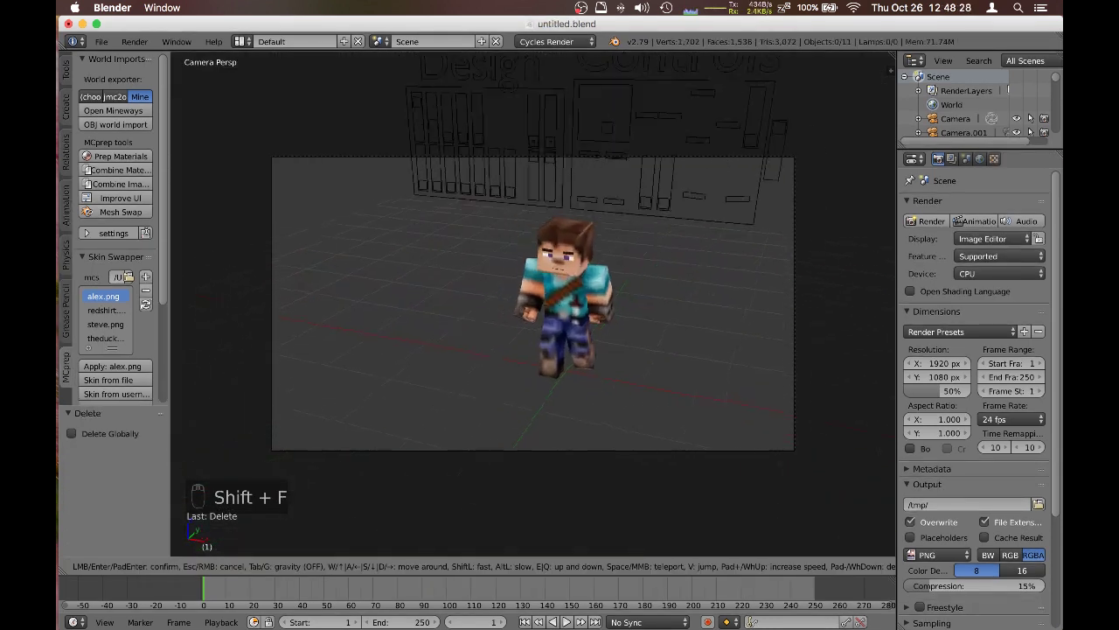
{"action": "left_click", "coordinate": [533, 302]}
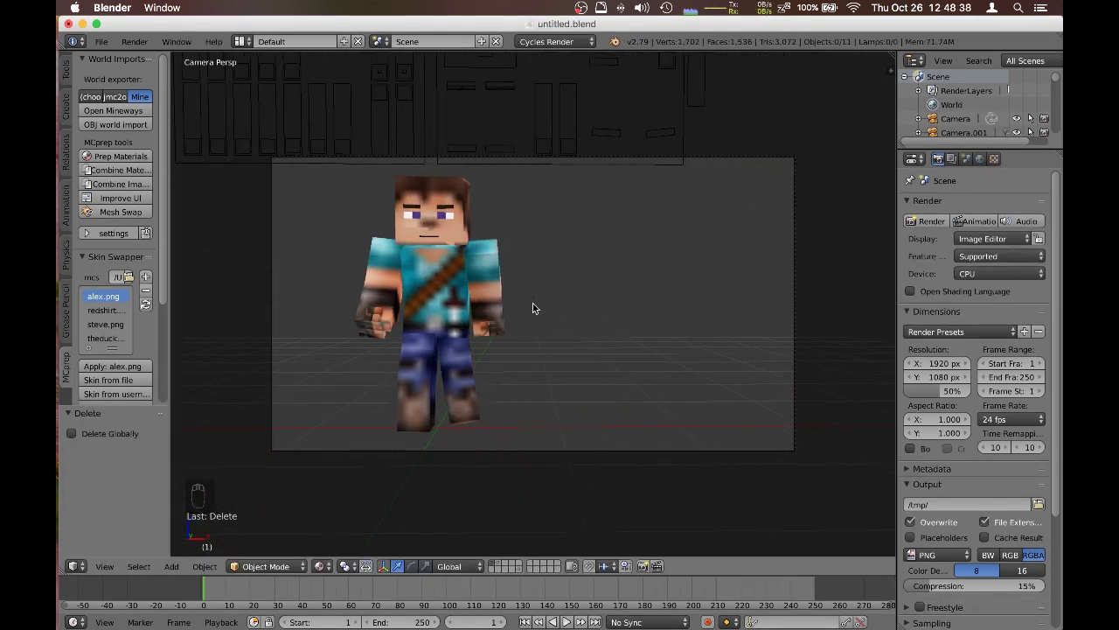
- In Pose Mode, rotate the character's head bone about 10.4° around the Z axis
{"action": "right_click", "coordinate": [452, 350]}
{"action": "key", "text": "ctrl+Tab"}
{"action": "key", "text": "r"}
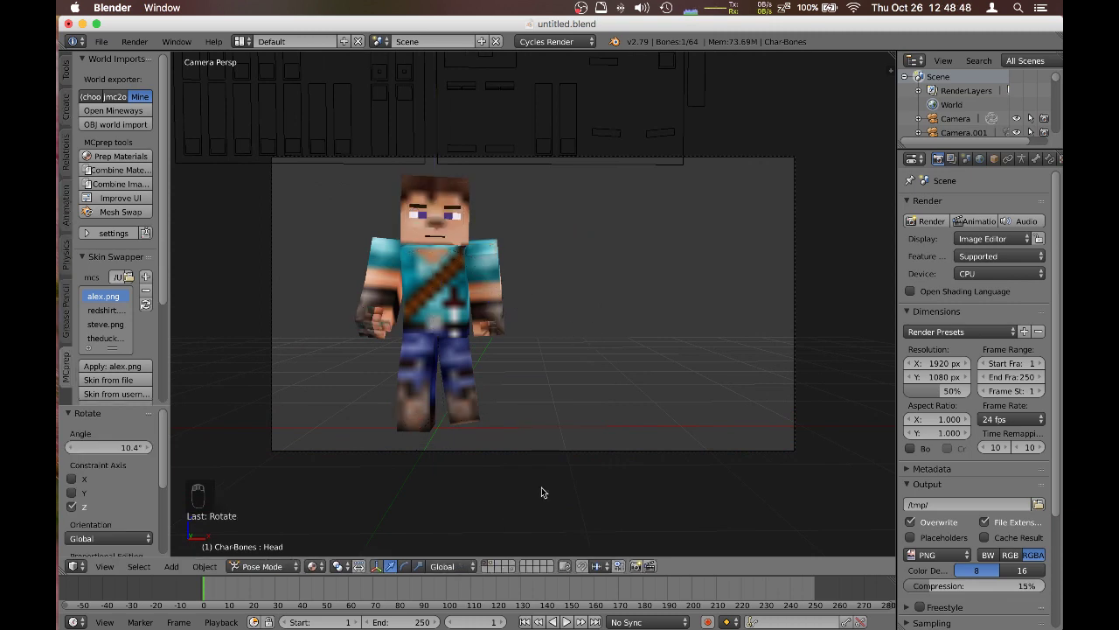
- Set the render resolution scale to 100% and make the film background transparent
{"action": "scroll", "coordinate": [942, 456], "scroll_direction": "down", "scroll_amount": 4}
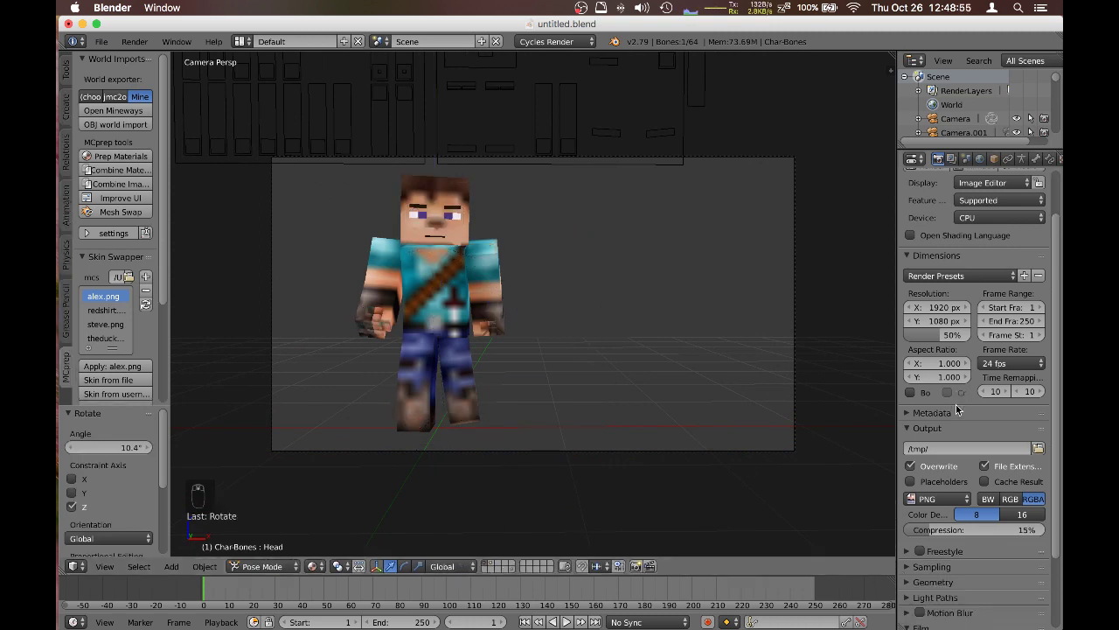
{"action": "left_click_drag", "start_coordinate": [940, 334], "coordinate": [967, 336]}
{"action": "scroll", "coordinate": [967, 338], "scroll_direction": "down", "scroll_amount": 6}
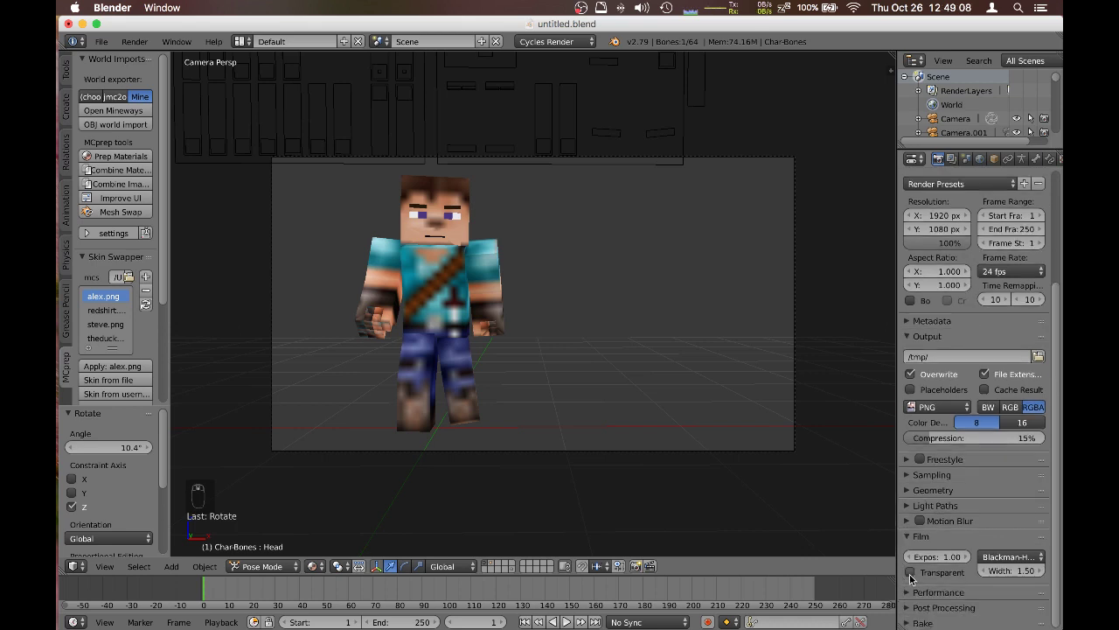
- Enable ambient occlusion for the world and render the still image
{"action": "left_click", "coordinate": [980, 160]}
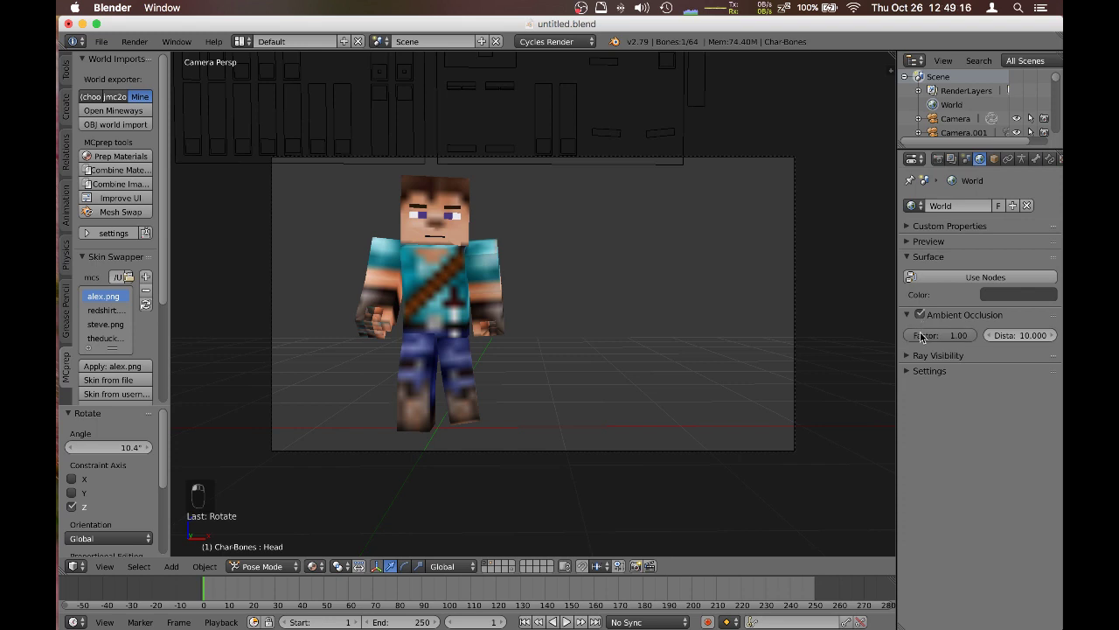
{"action": "left_click", "coordinate": [939, 159]}
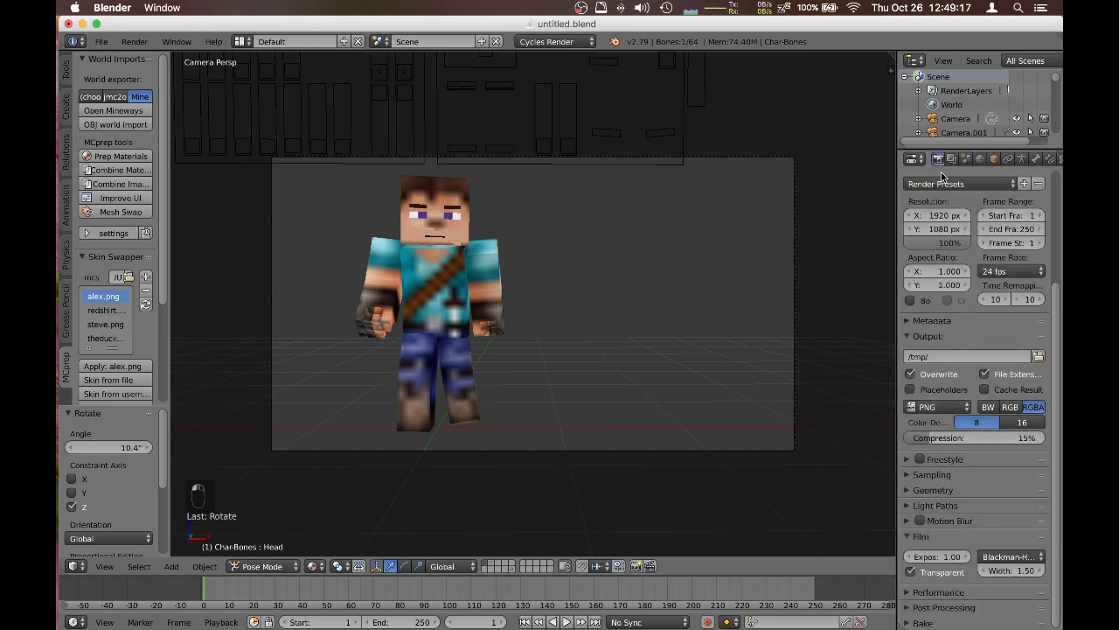
{"action": "scroll", "coordinate": [942, 201], "scroll_direction": "up", "scroll_amount": 8}
{"action": "left_click", "coordinate": [932, 221]}
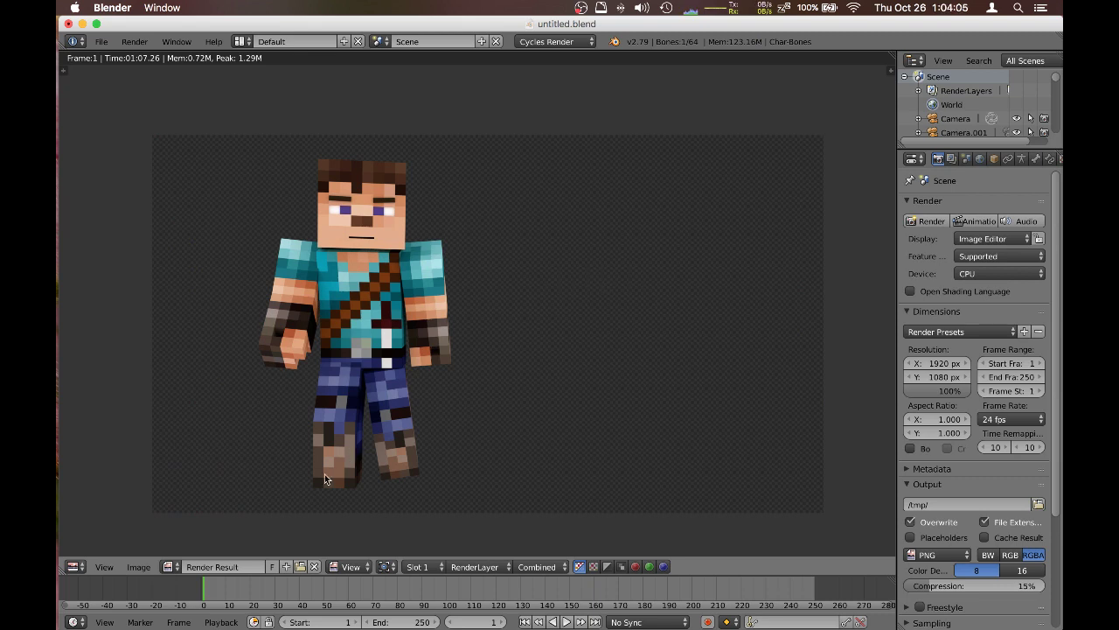
- Save the rendered image to the Desktop as TheFormidableFoe.png
{"action": "left_click", "coordinate": [138, 566]}
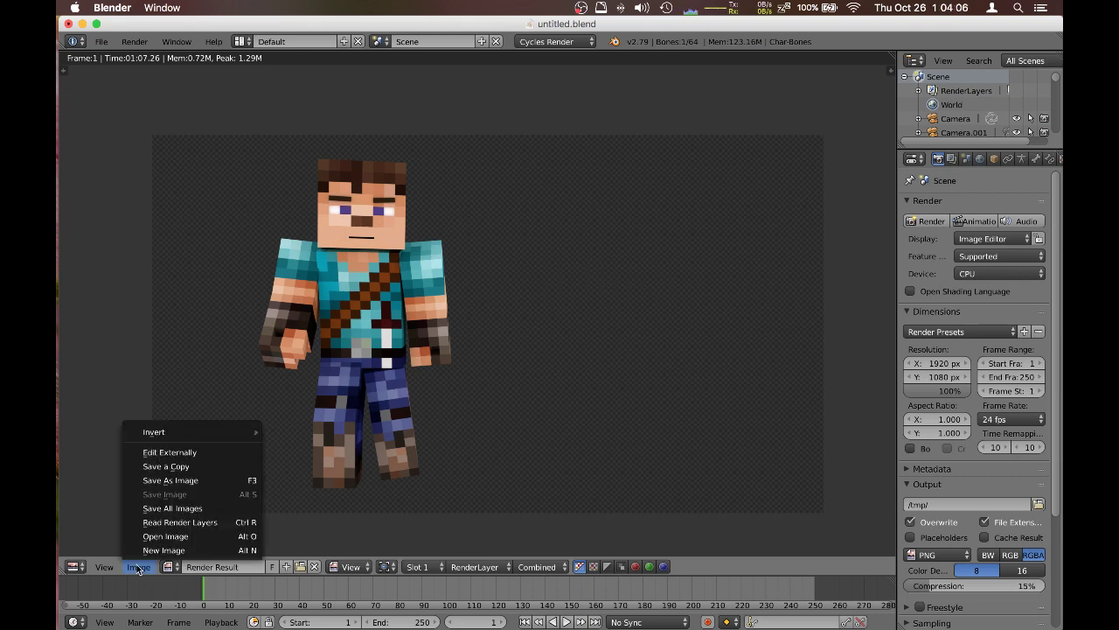
{"action": "left_click", "coordinate": [179, 480]}
{"action": "left_click", "coordinate": [269, 96]}
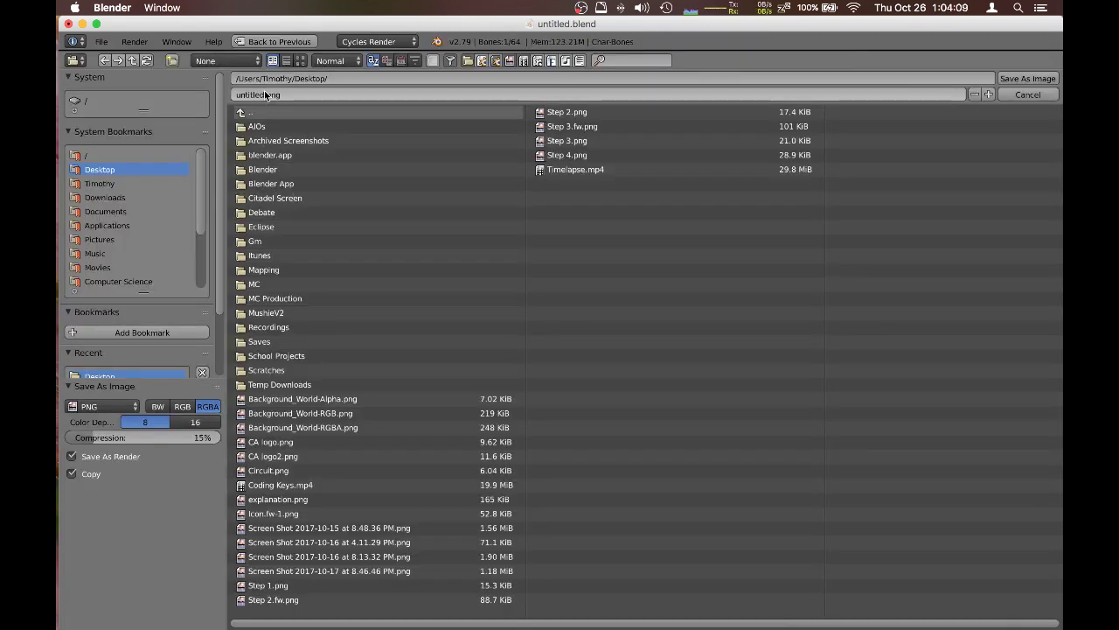
{"action": "type", "text": "TheFormidableFoe"}
{"action": "key", "text": "Return"}
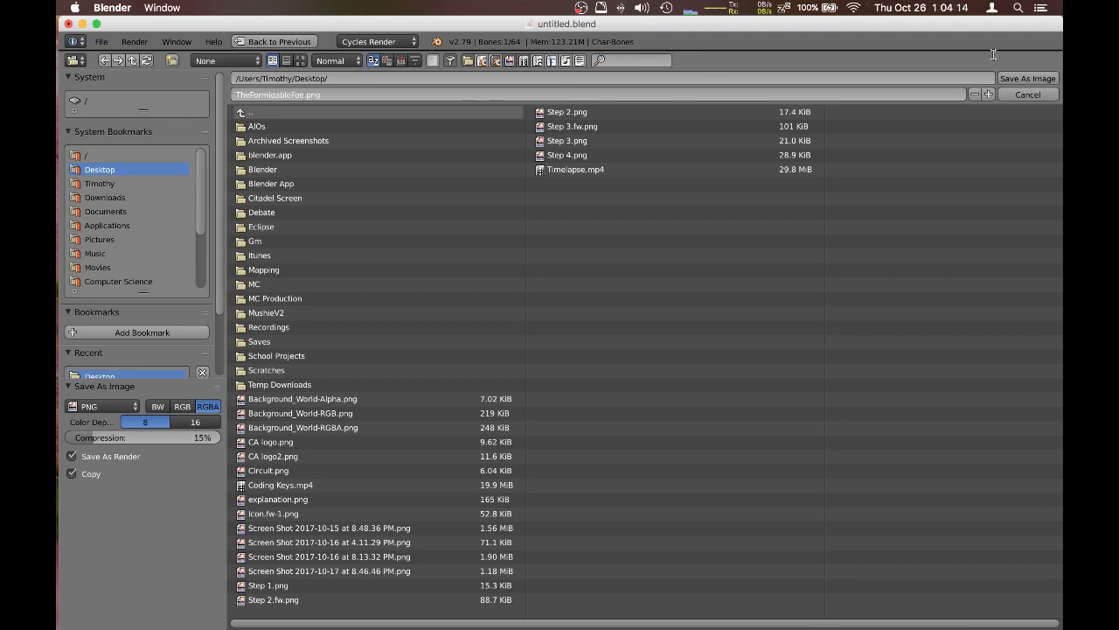
{"action": "left_click", "coordinate": [1028, 79]}
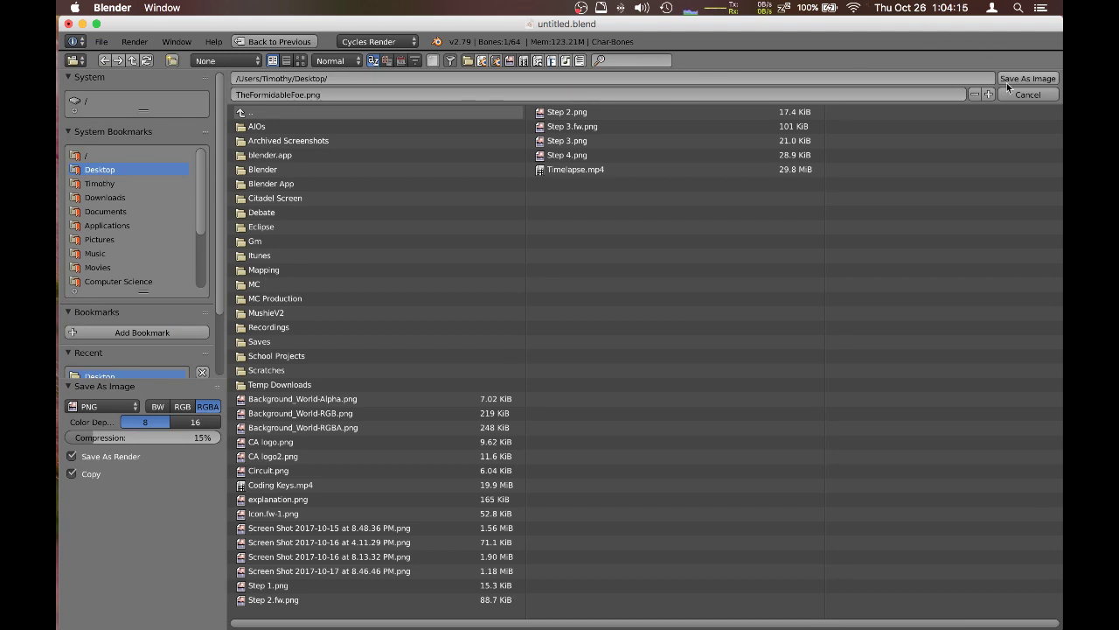